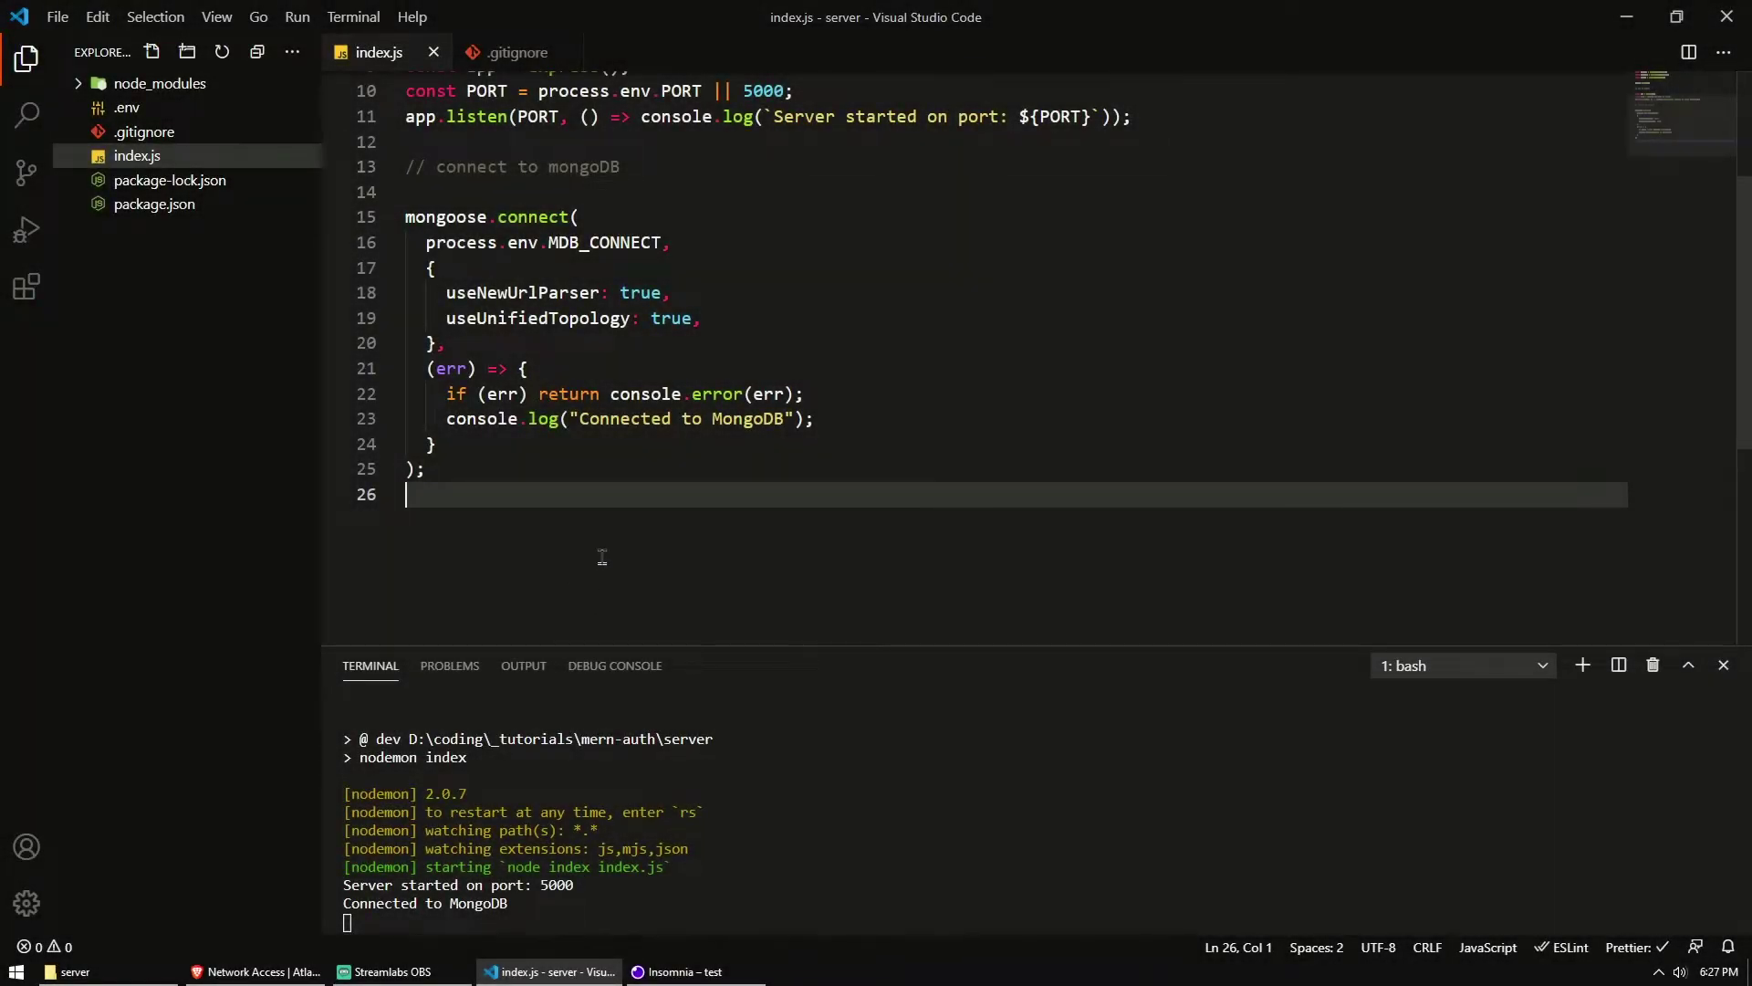
{"action": "scroll", "coordinate": [586, 555], "scroll_direction": "up", "scroll_amount": 2}
{"action": "scroll", "coordinate": [587, 554], "scroll_direction": "up", "scroll_amount": 2}
{"action": "scroll", "coordinate": [582, 558], "scroll_direction": "down", "scroll_amount": 2}
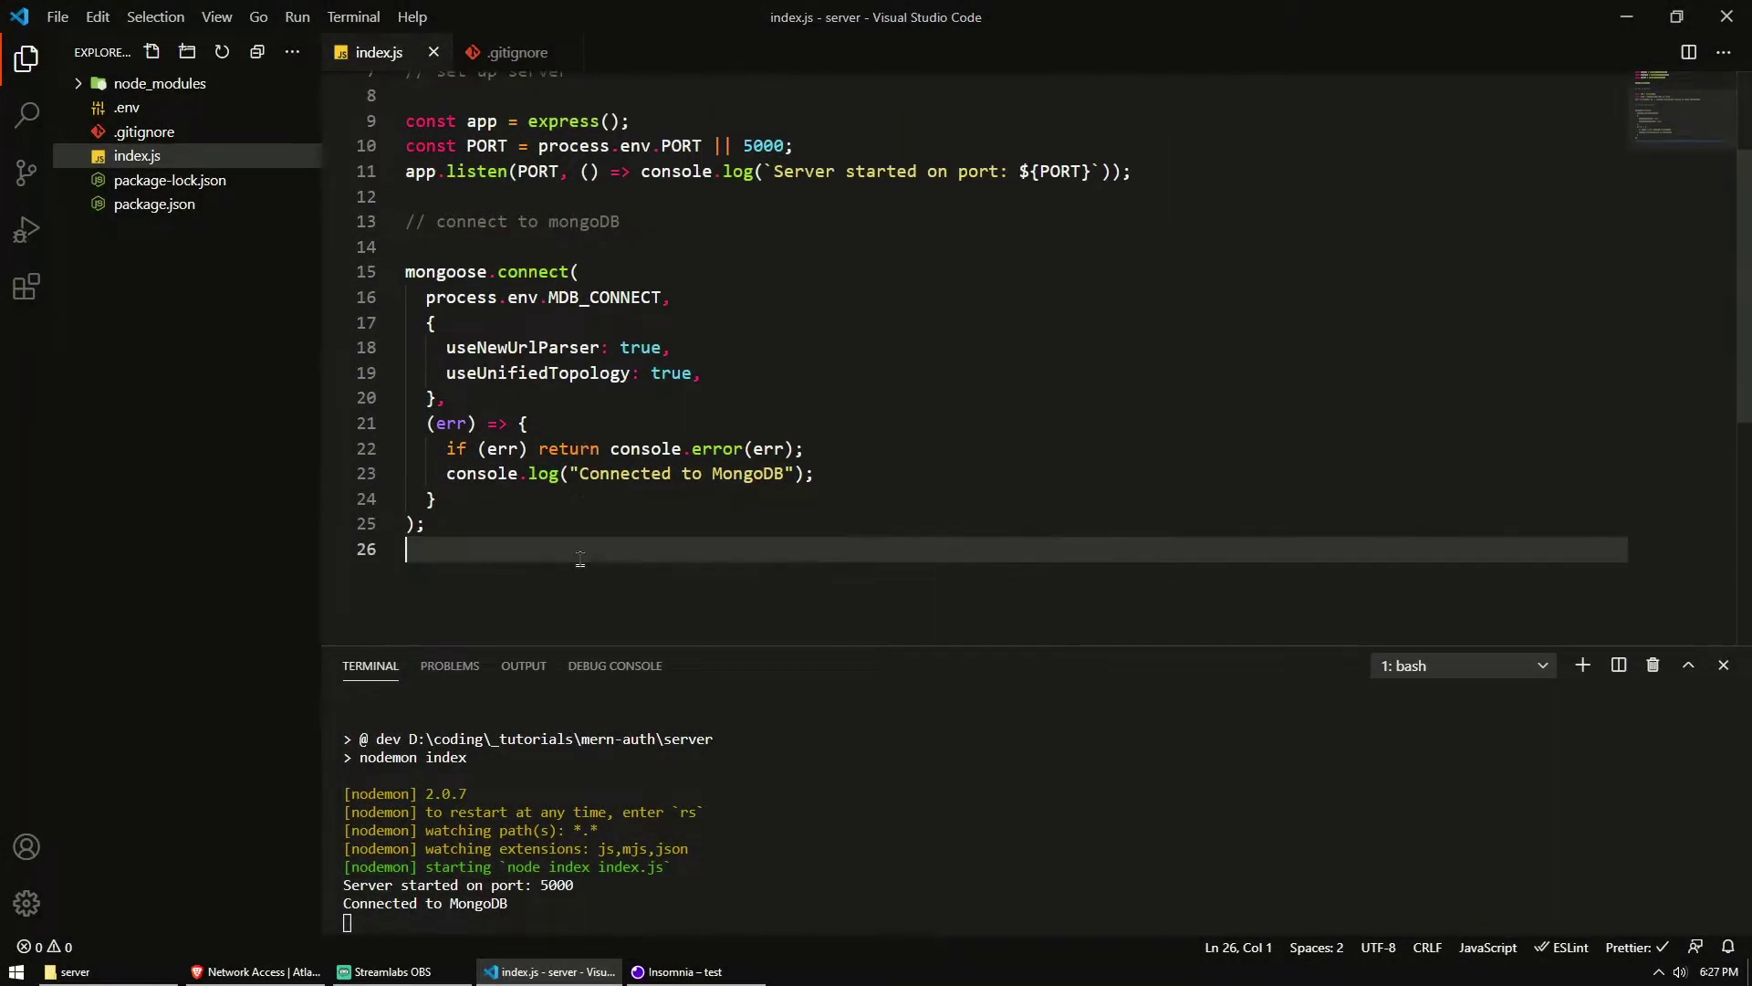
Step: Create a folder named 'models' at the server project root
{"action": "left_click", "coordinate": [212, 355]}
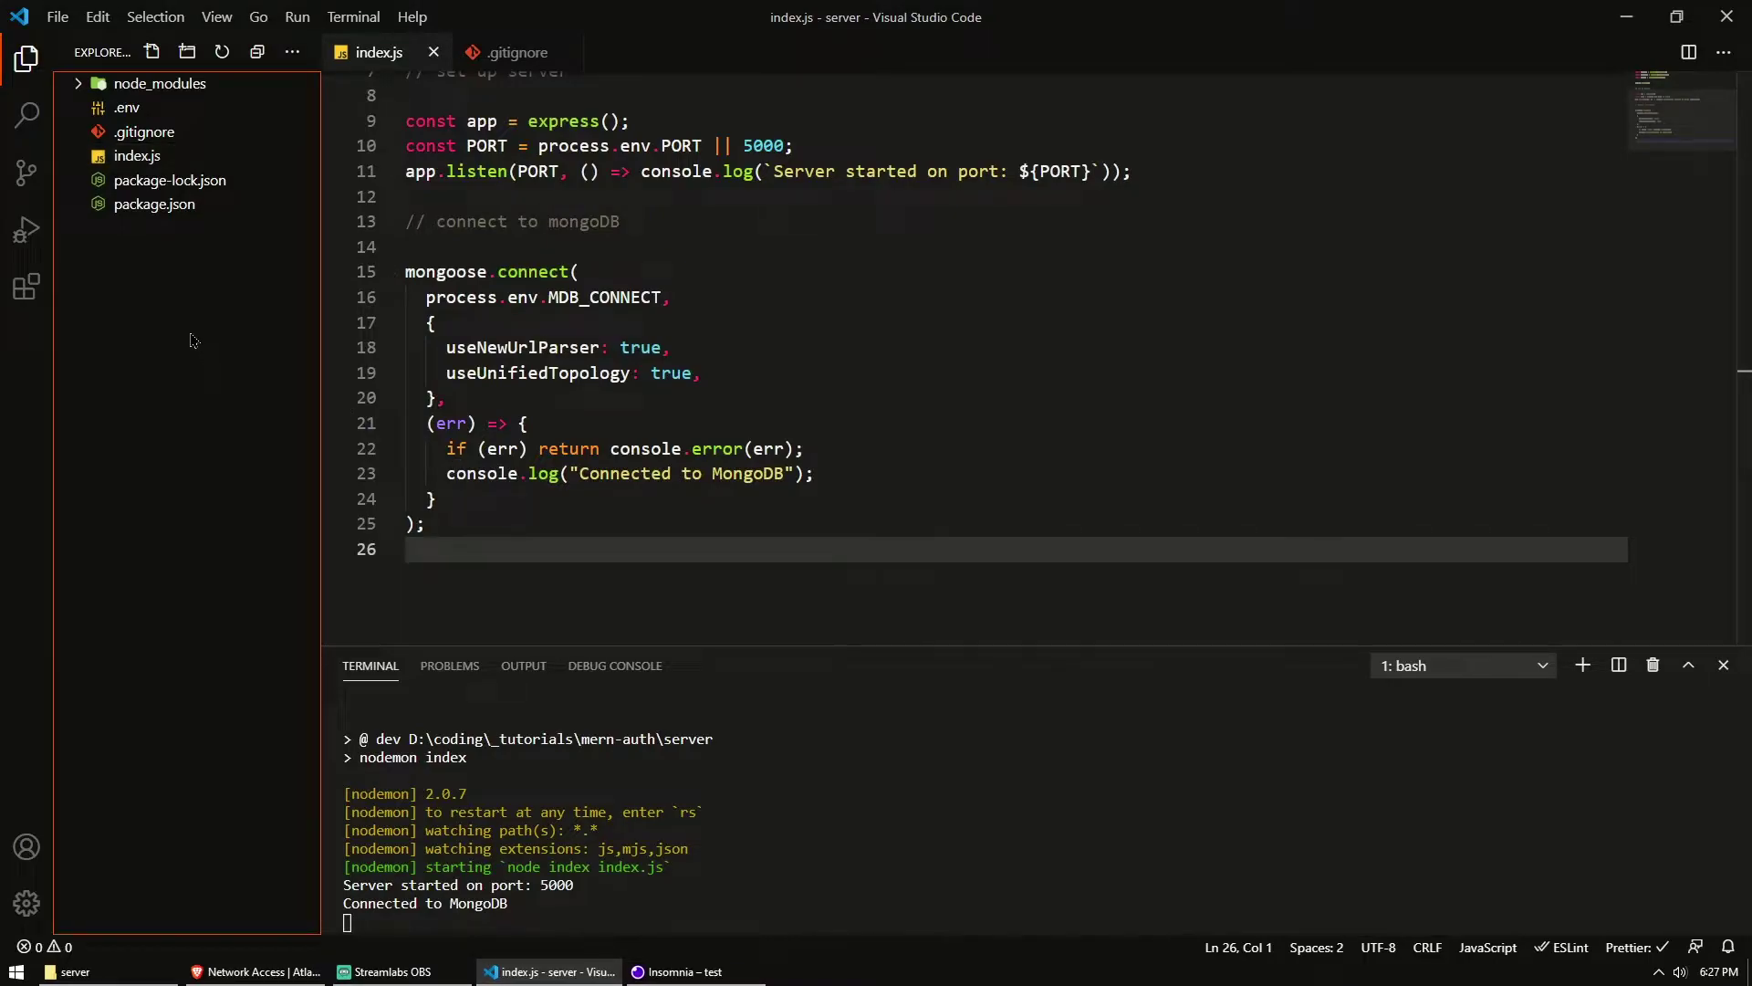
{"action": "right_click", "coordinate": [185, 337]}
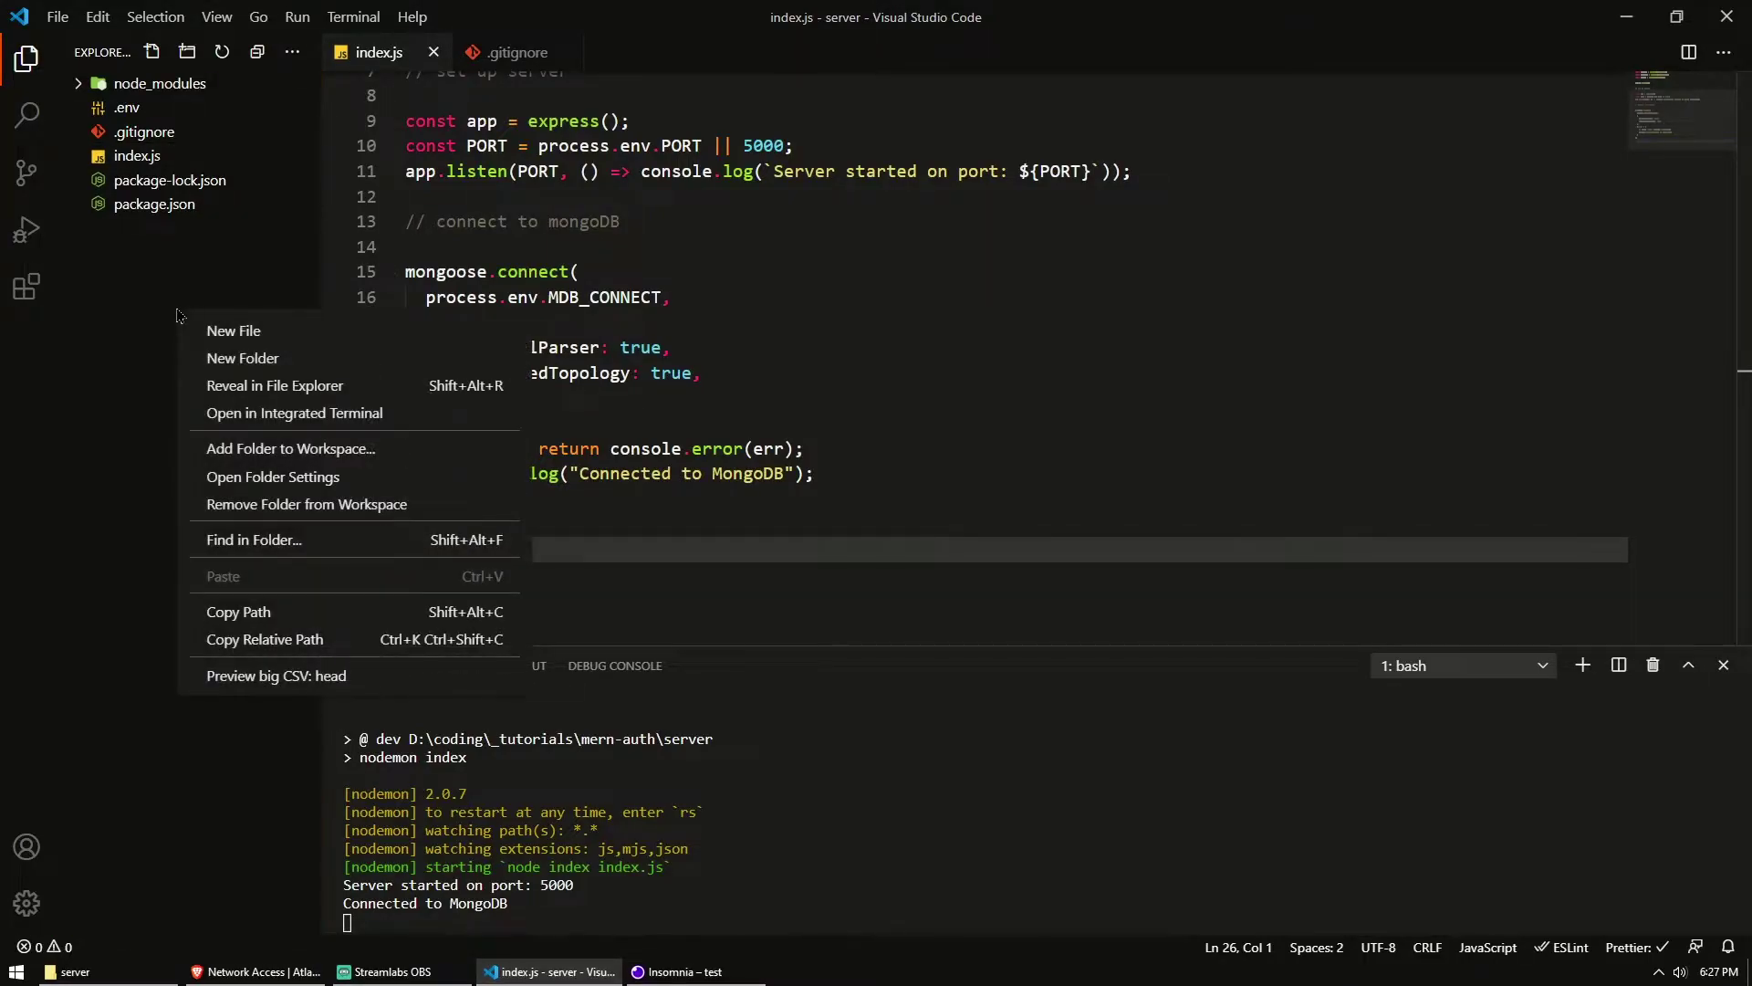
{"action": "left_click", "coordinate": [250, 359]}
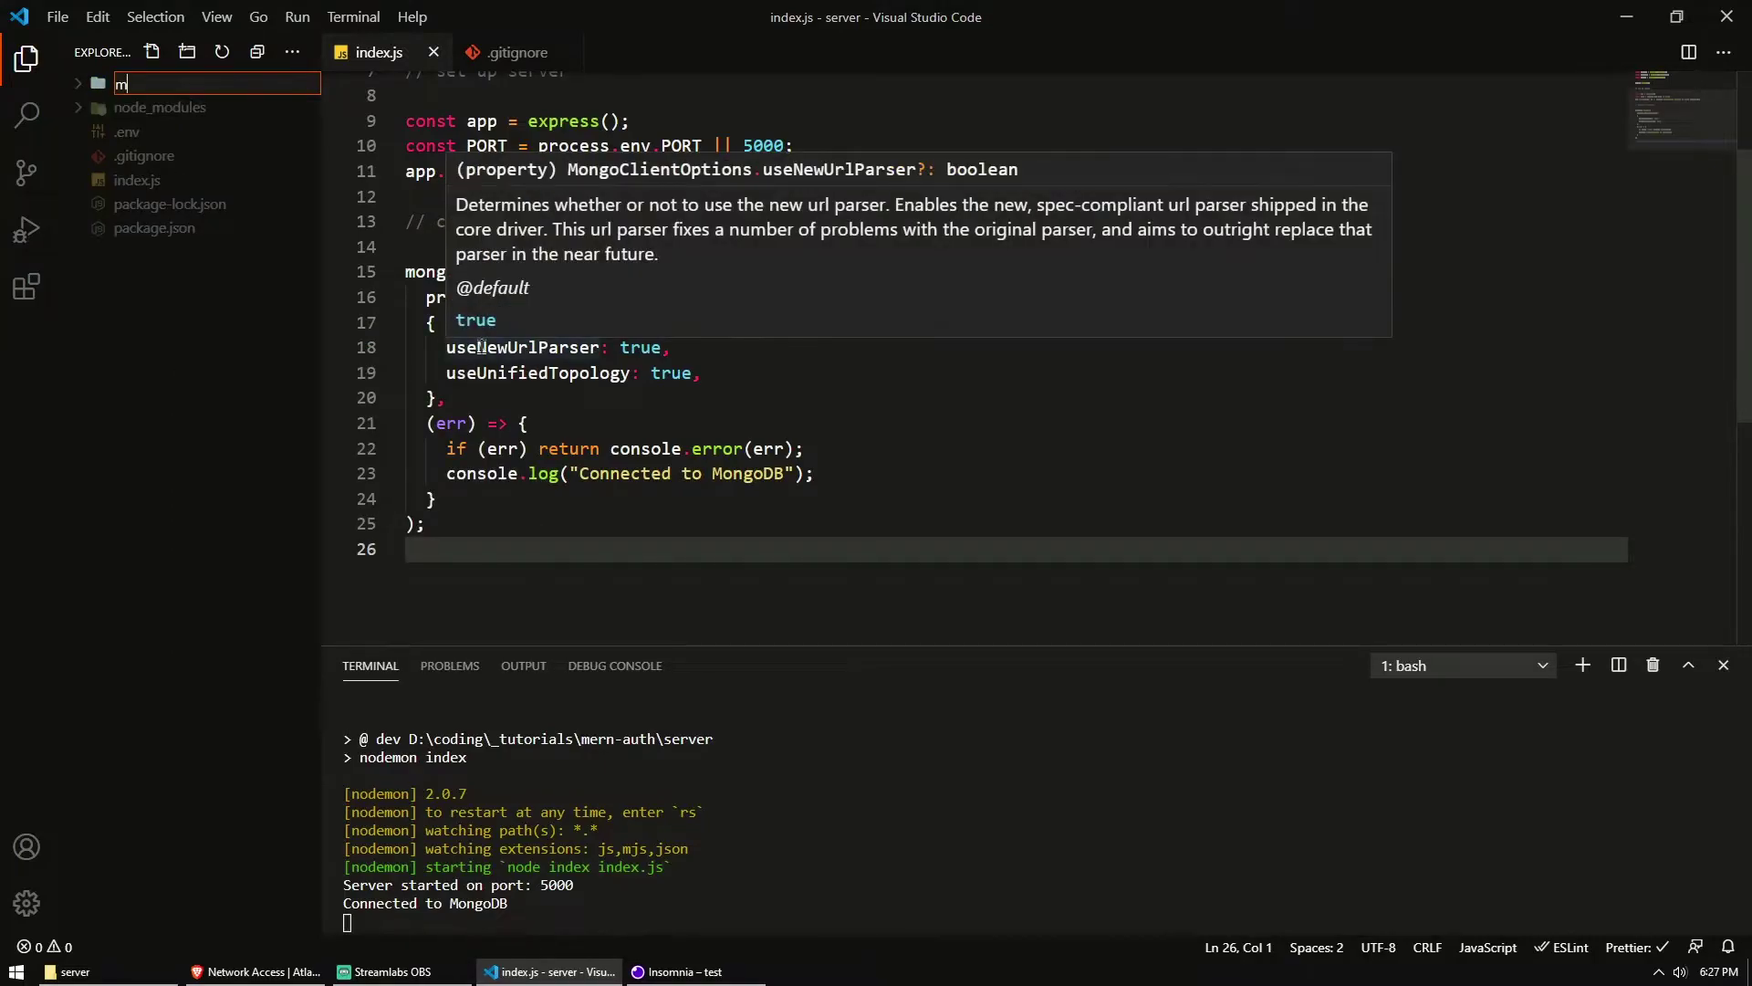
{"action": "type", "text": "models"}
{"action": "key", "text": "Return"}
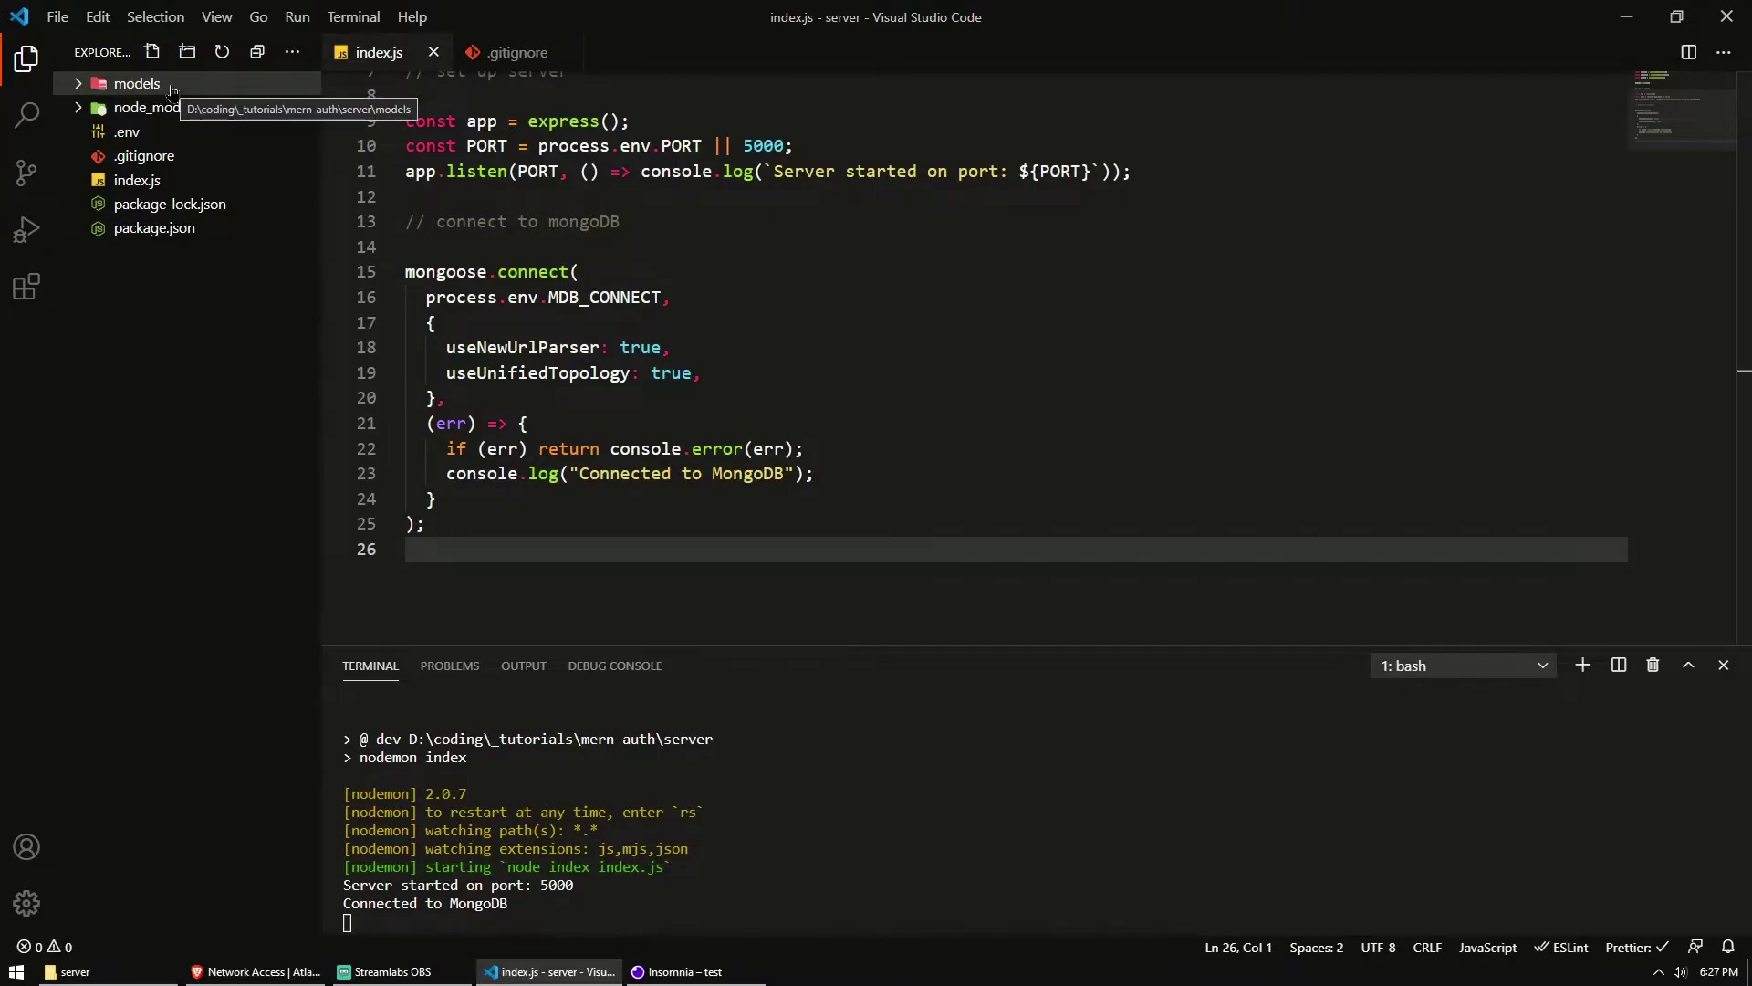
Step: Add a new file 'userModel.js' inside the models folder and open it
{"action": "right_click", "coordinate": [174, 88]}
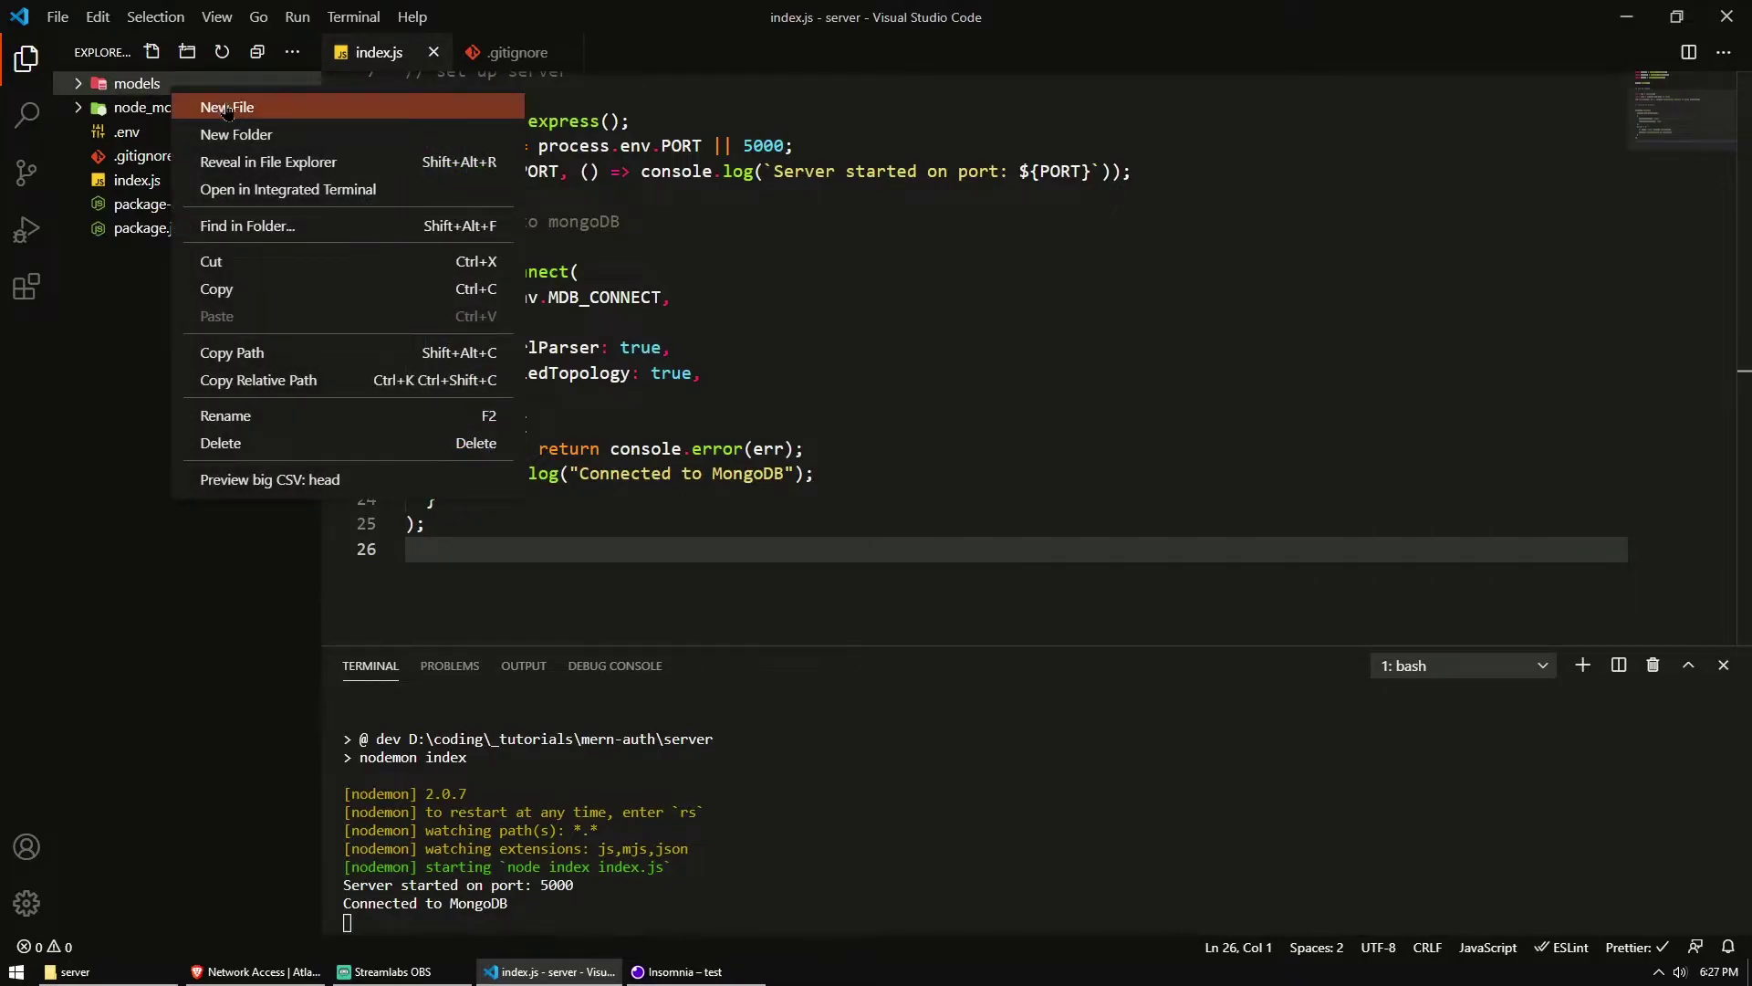
{"action": "left_click", "coordinate": [228, 107]}
{"action": "type", "text": "us"}
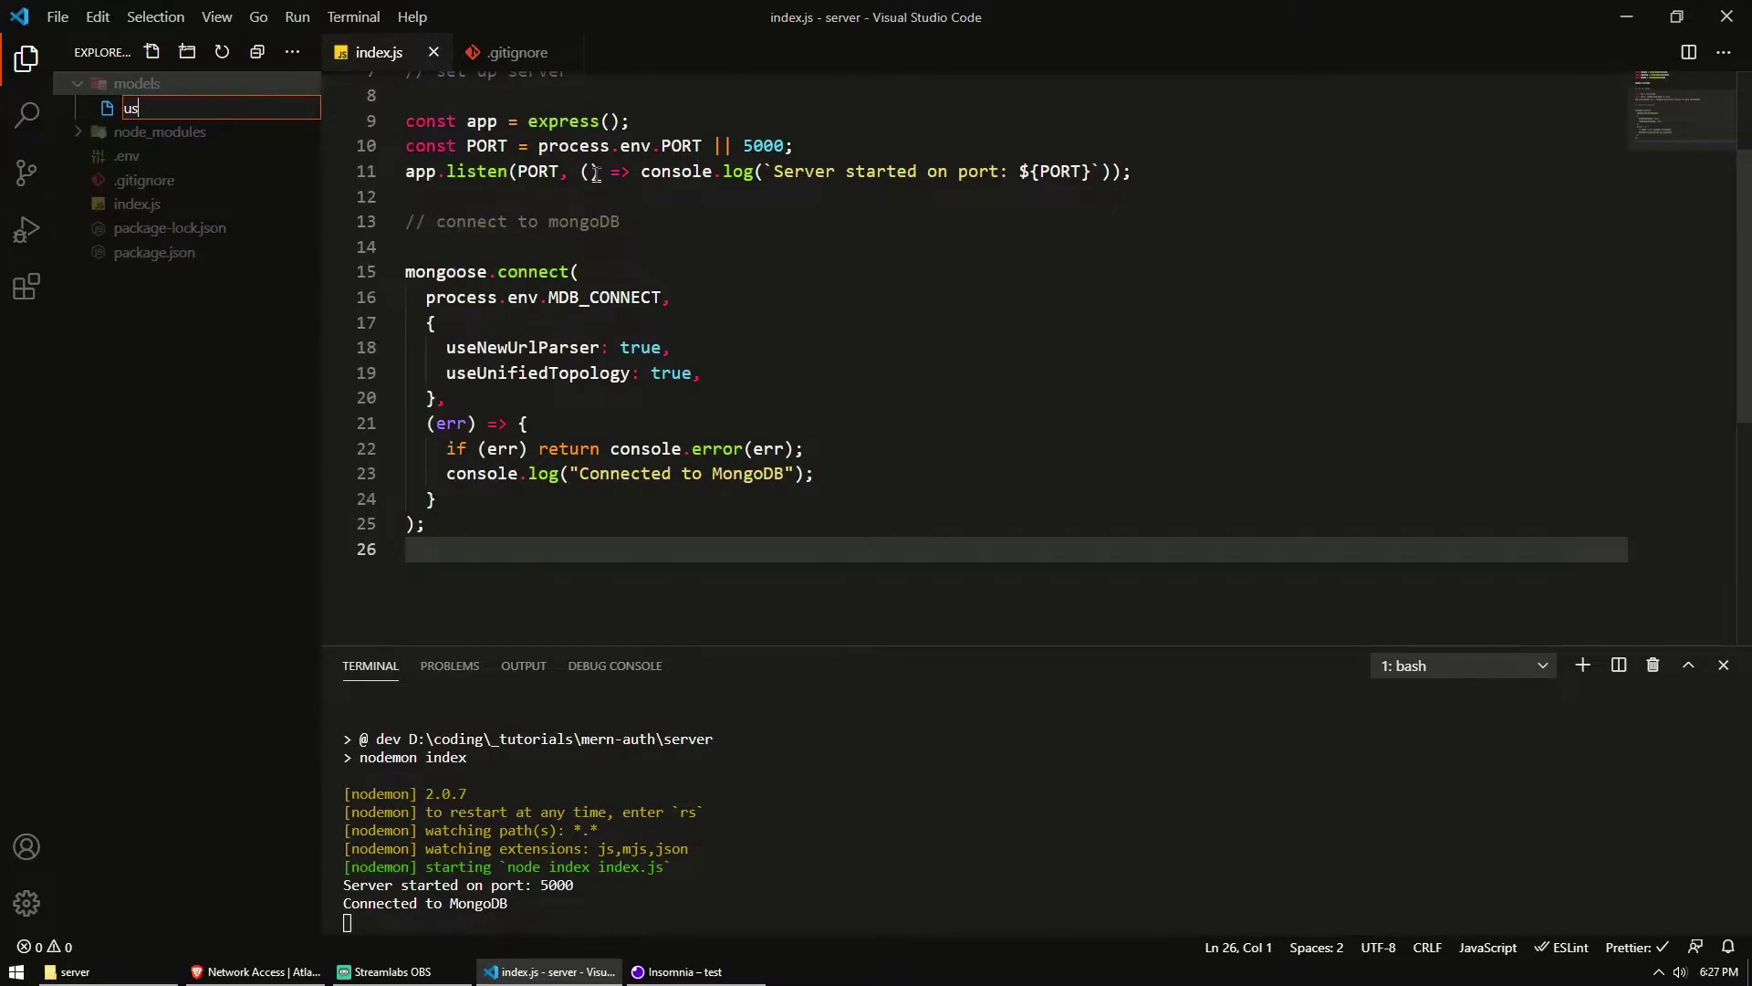
{"action": "type", "text": "erModel.js"}
{"action": "key", "text": "Return"}
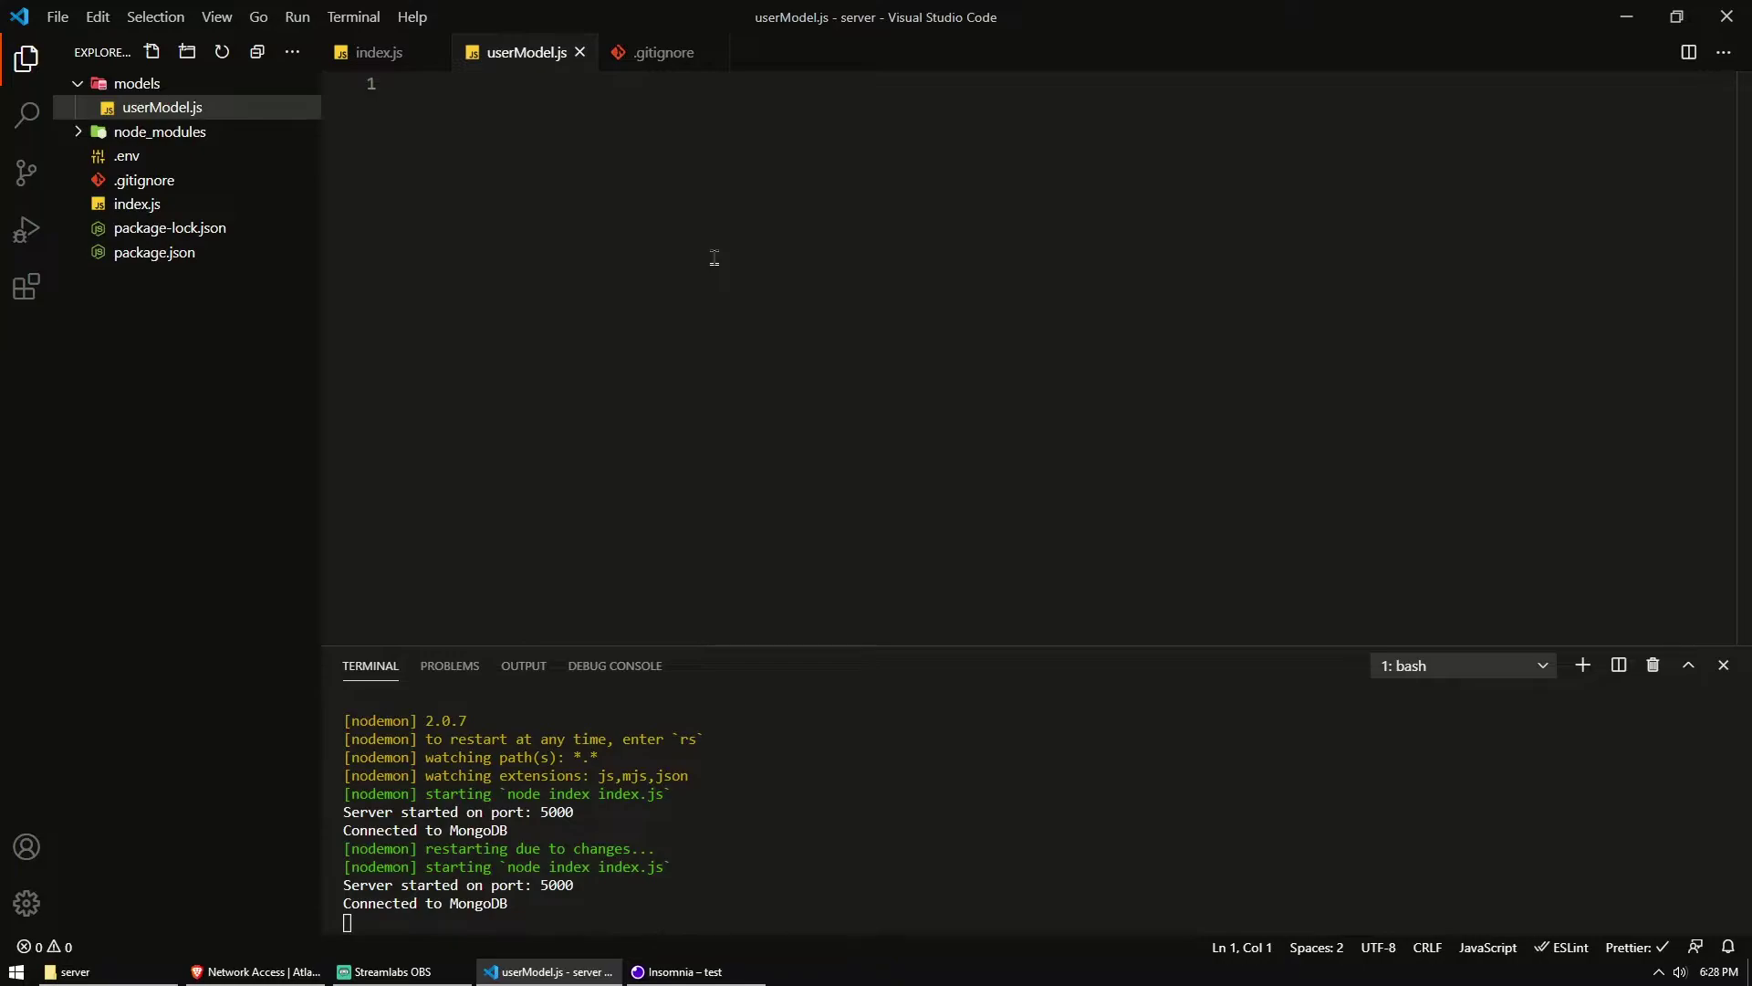
{"action": "type", "text": "co"}
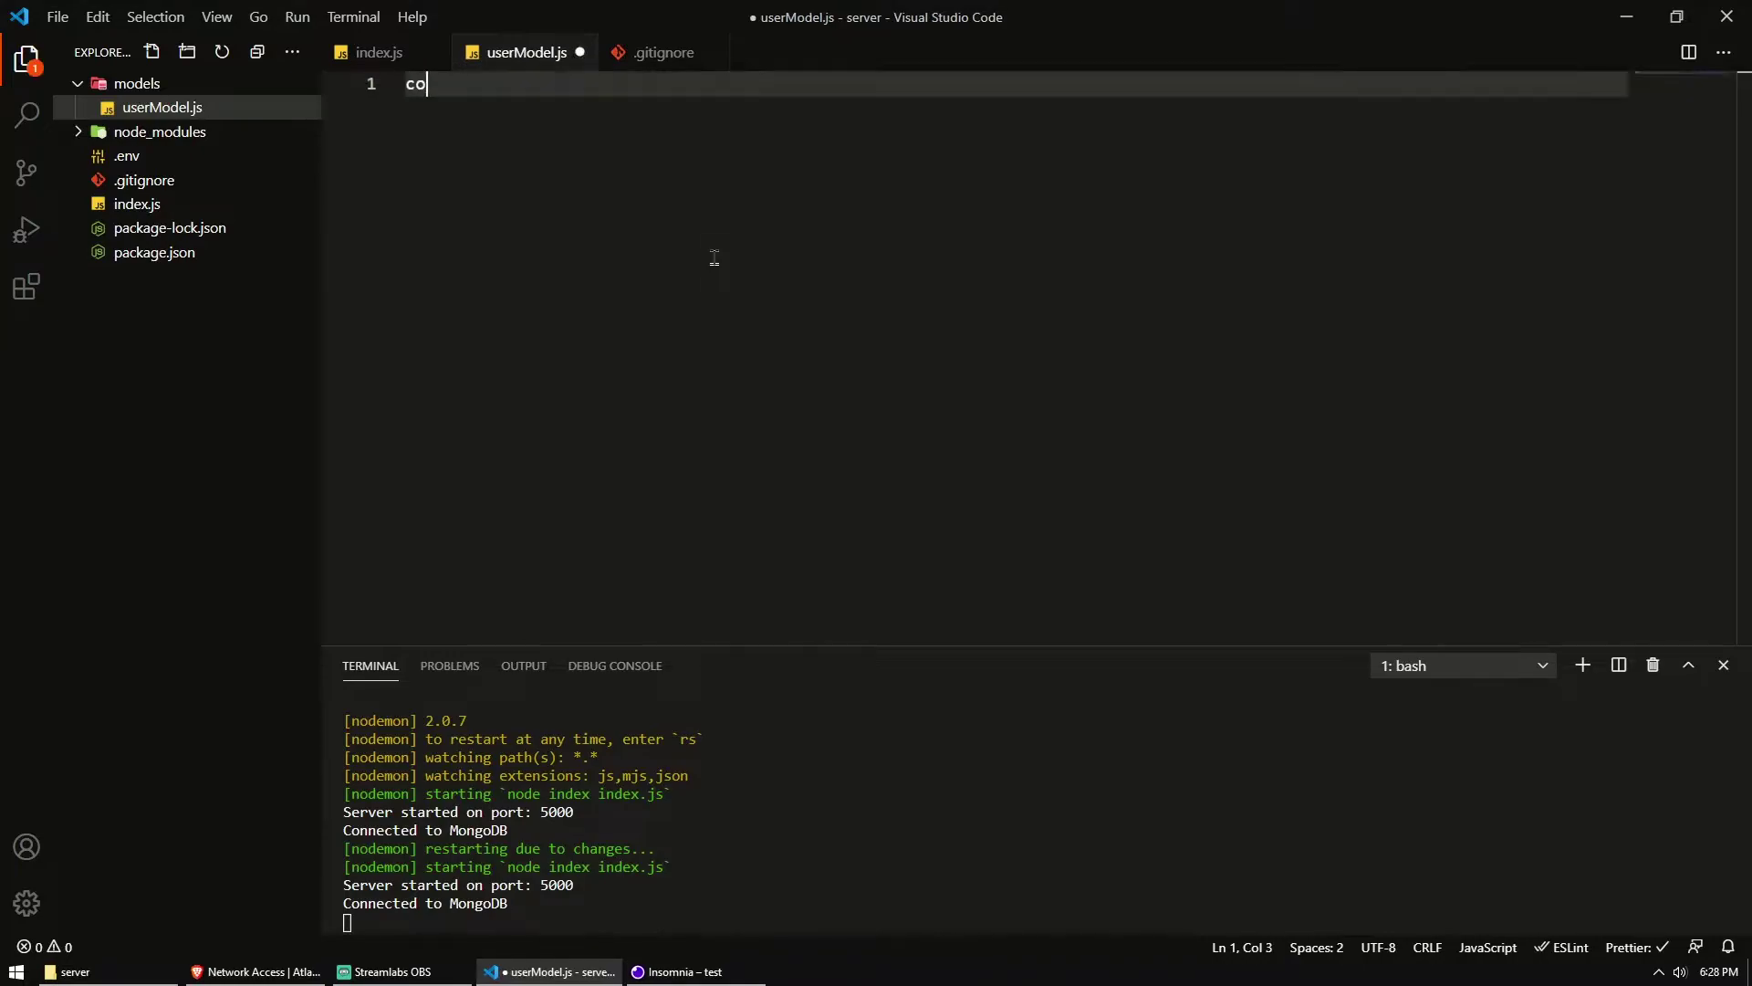
{"action": "type", "text": "nst mongoose = "}
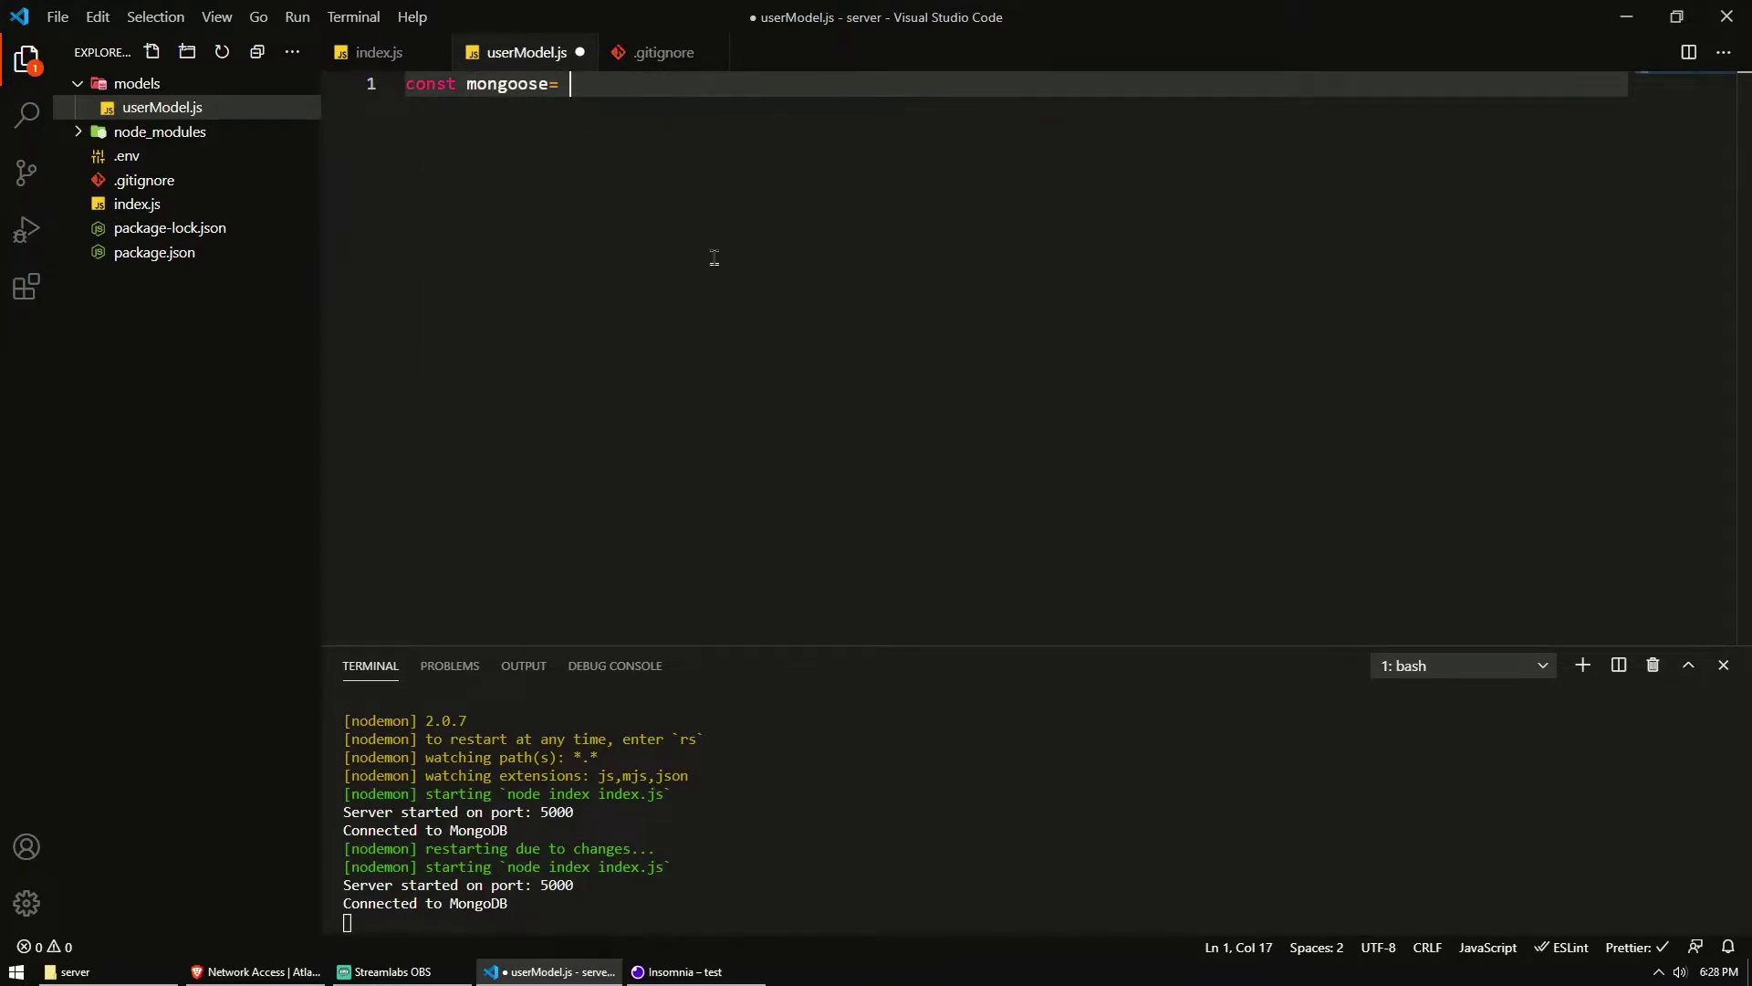
{"action": "type", "text": "require"}
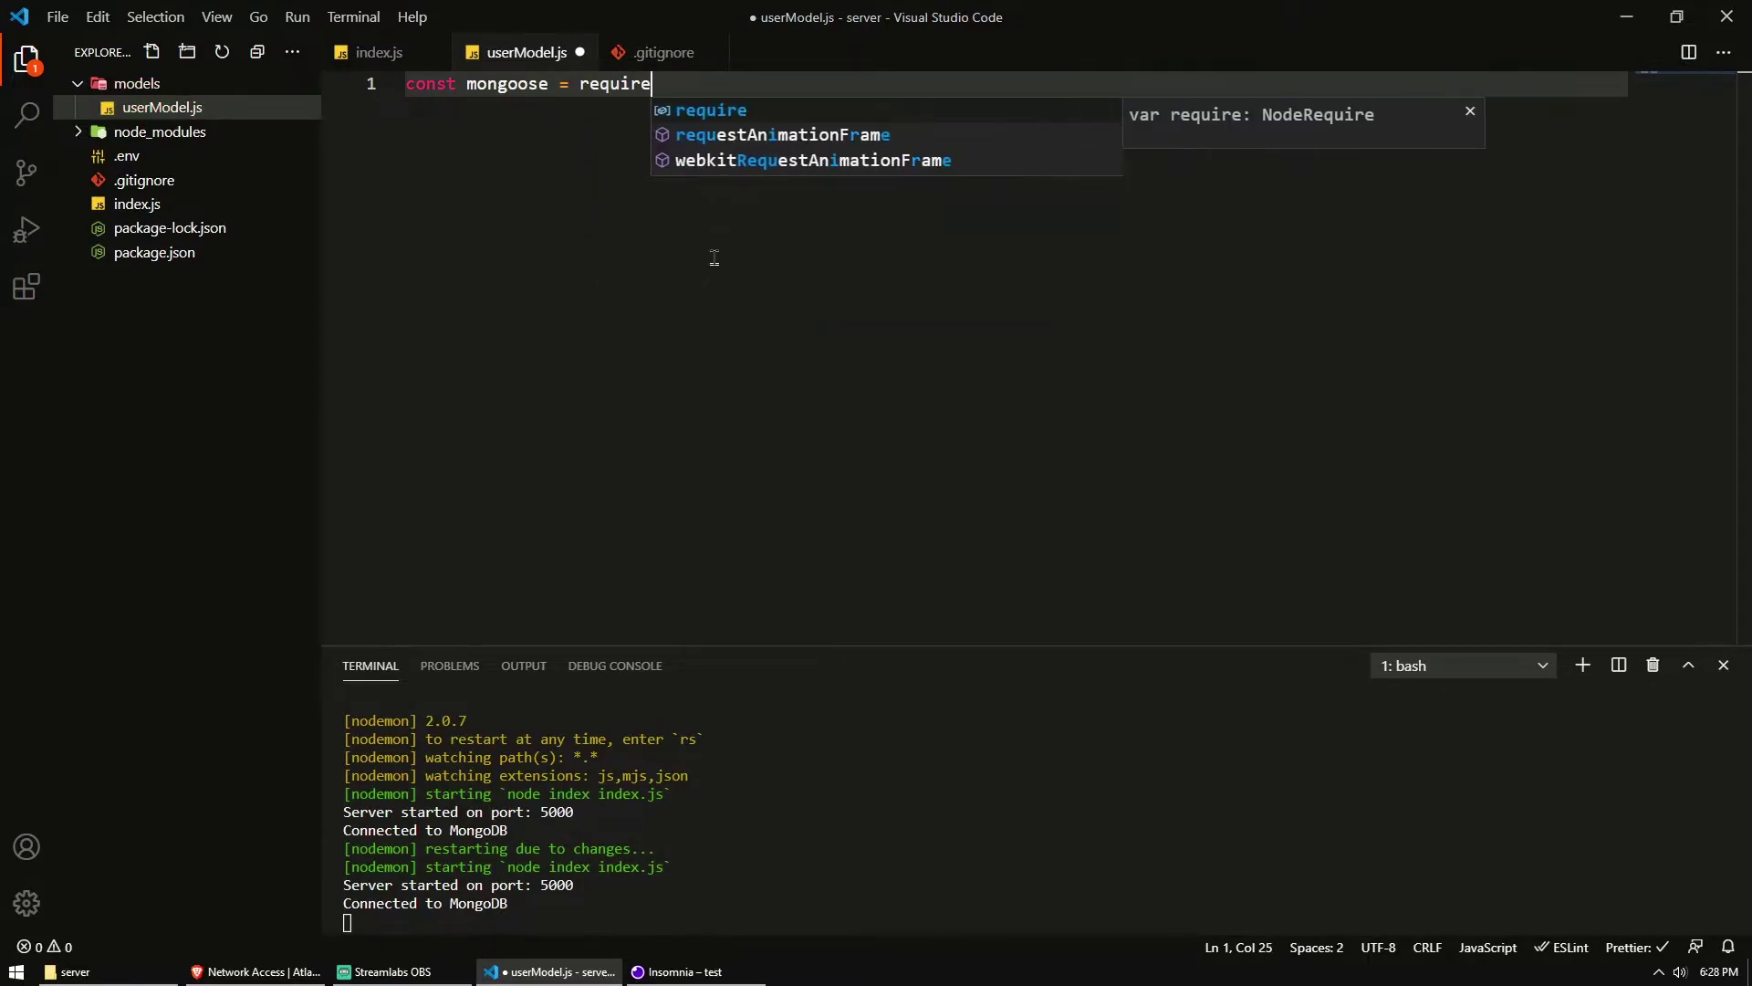
{"action": "type", "text": "(\"mongoose"}
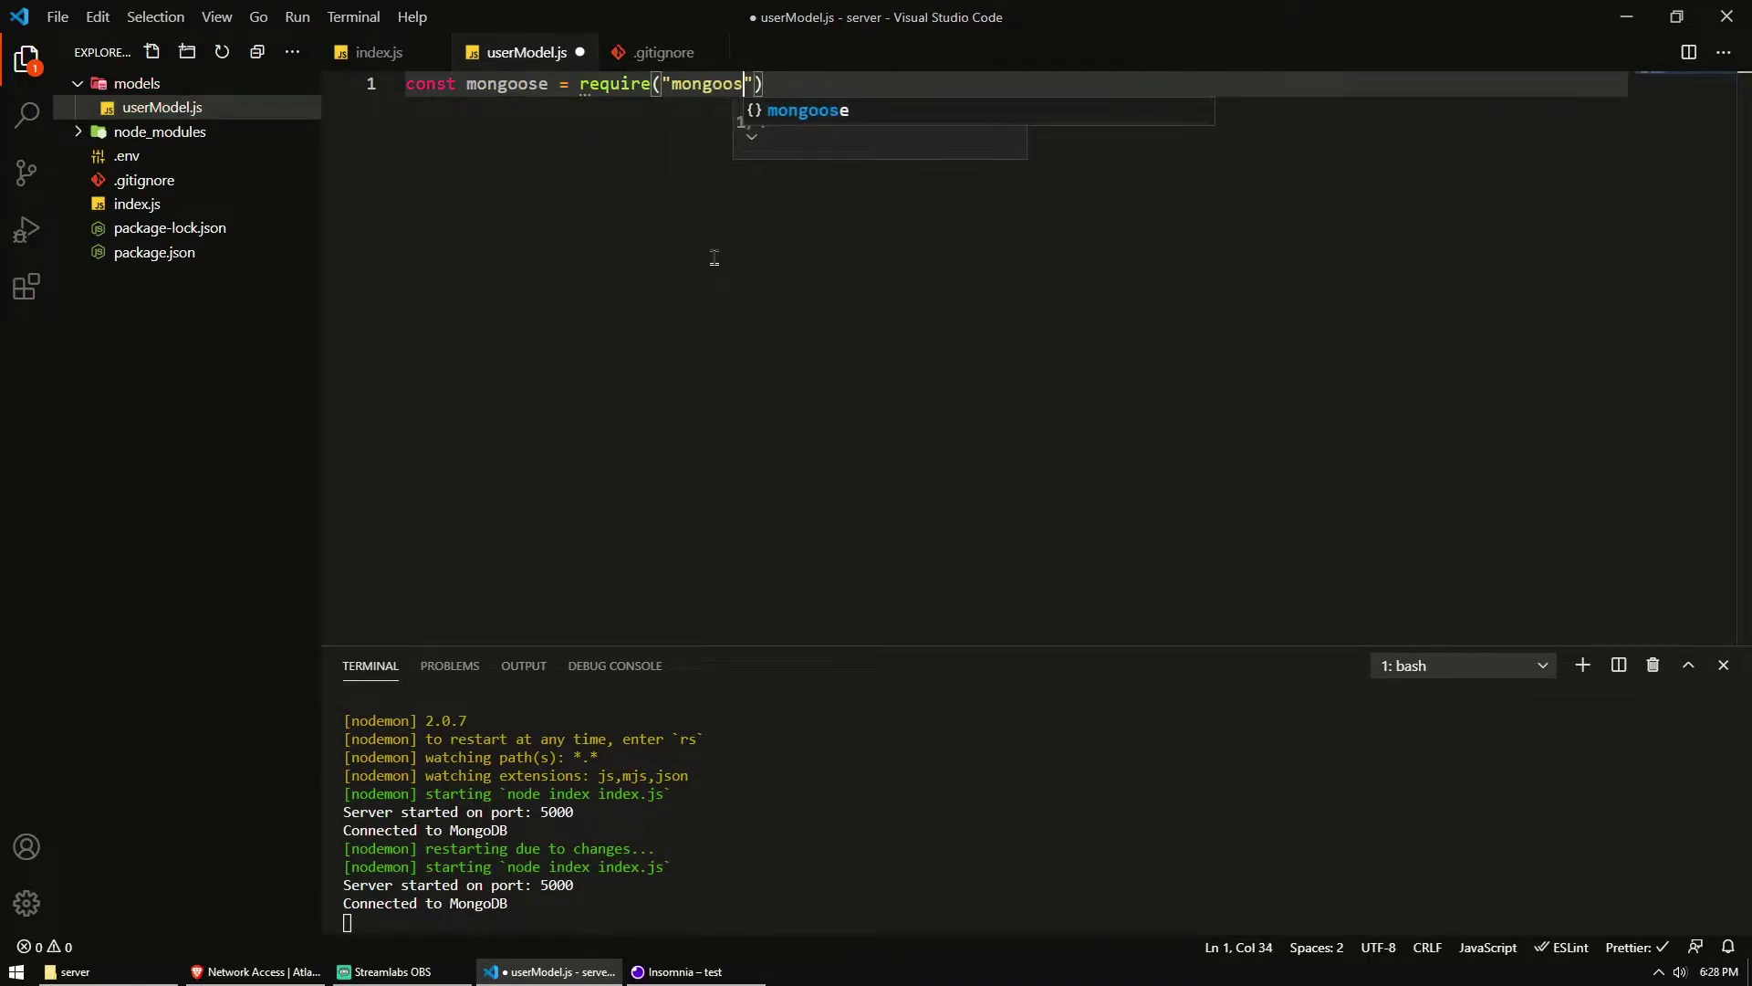
Step: Write the mongoose require and an empty 'userSchema = new mongoose.Schema({})' declaration
{"action": "key", "text": "End"}
{"action": "type", "text": ";"}
{"action": "key", "text": "Return"}
{"action": "key", "text": "Return"}
{"action": "type", "text": "co"}
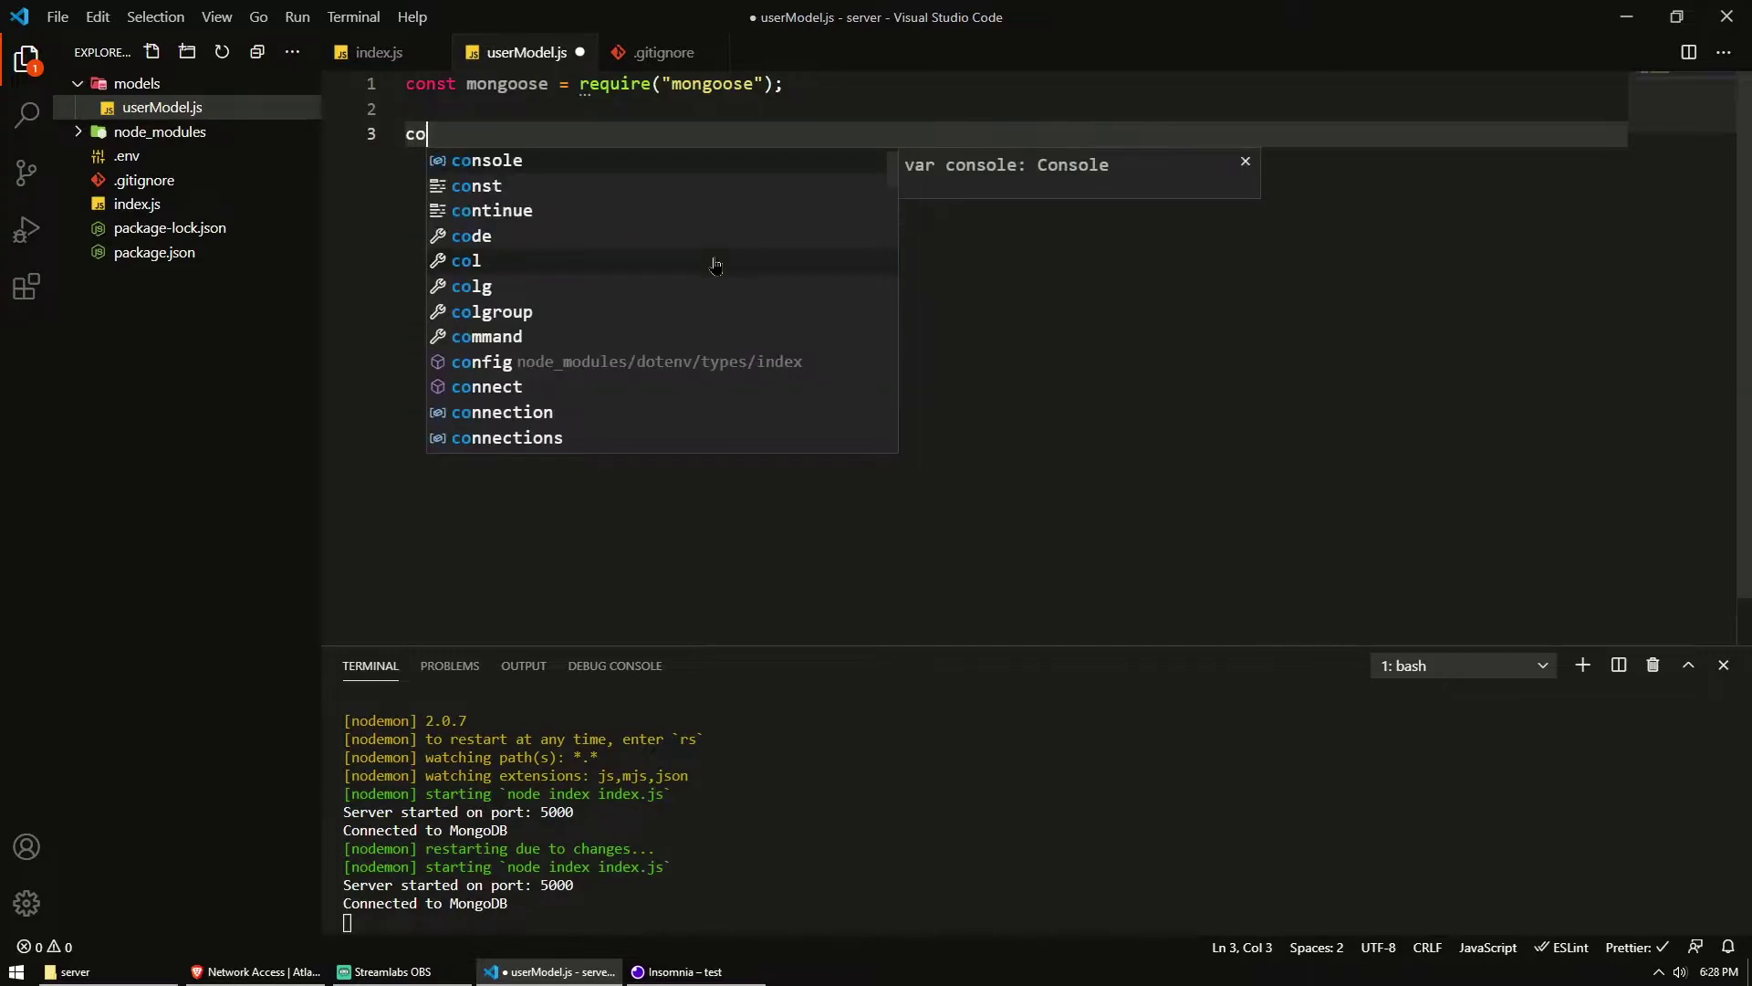
{"action": "type", "text": "nst userSchema"}
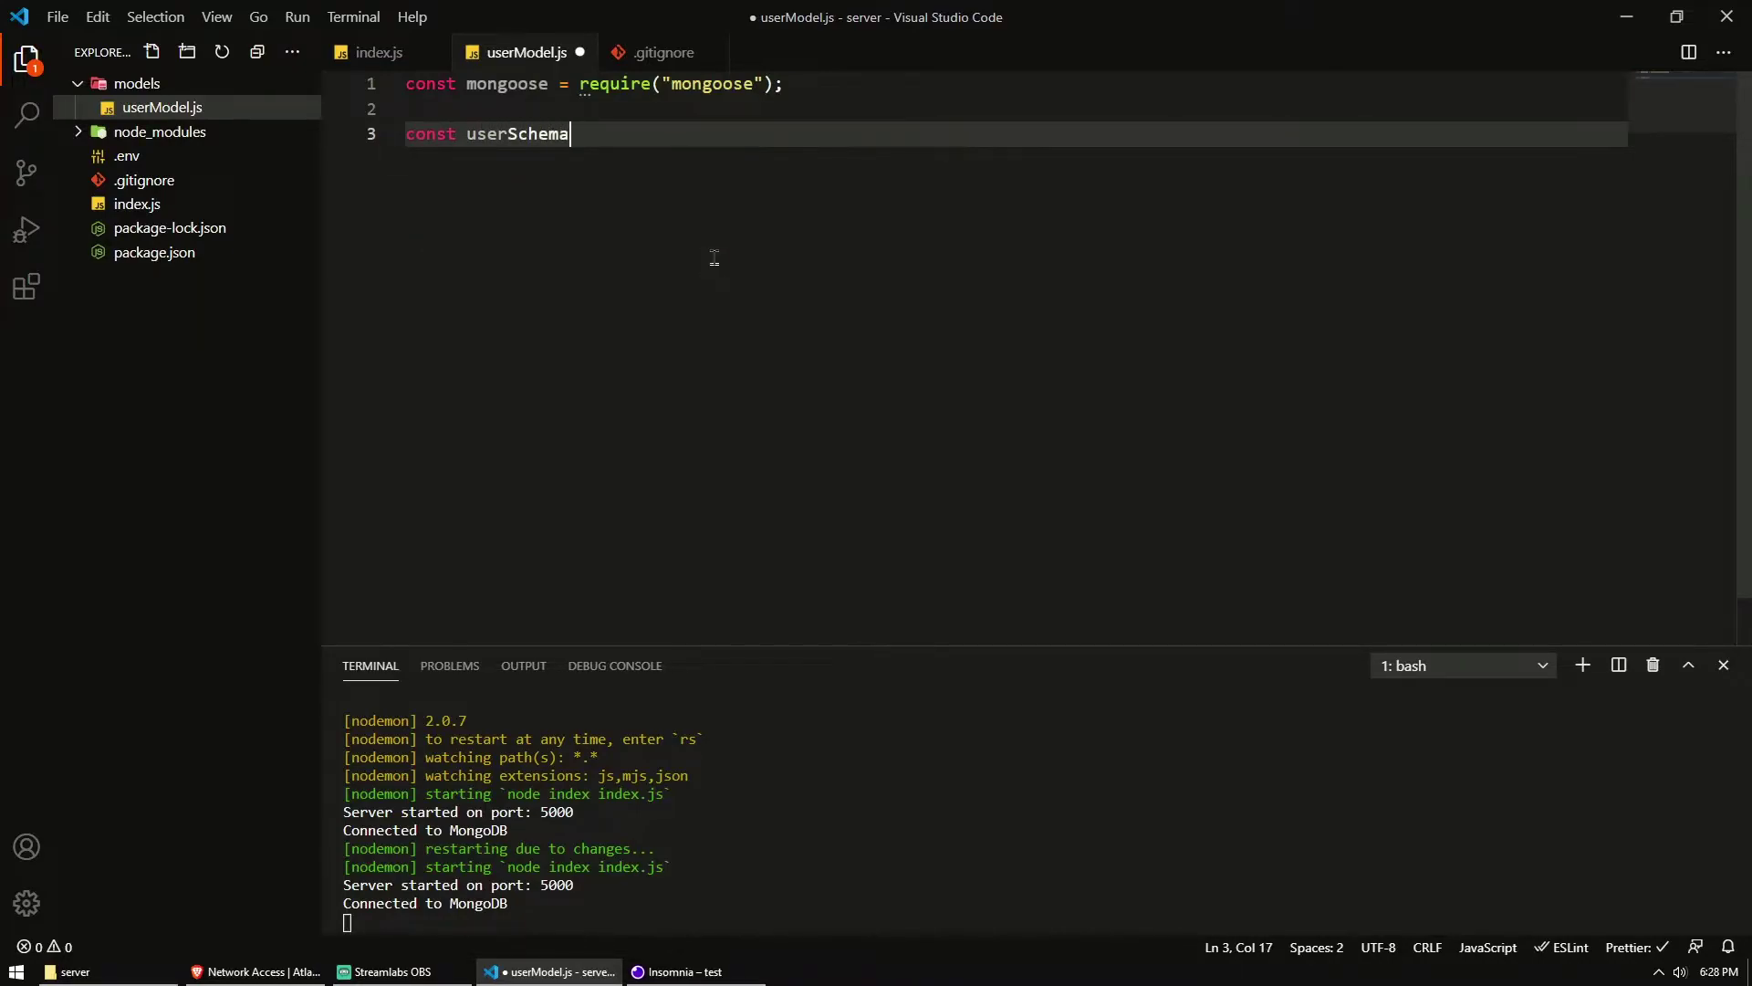
{"action": "type", "text": " = new m"}
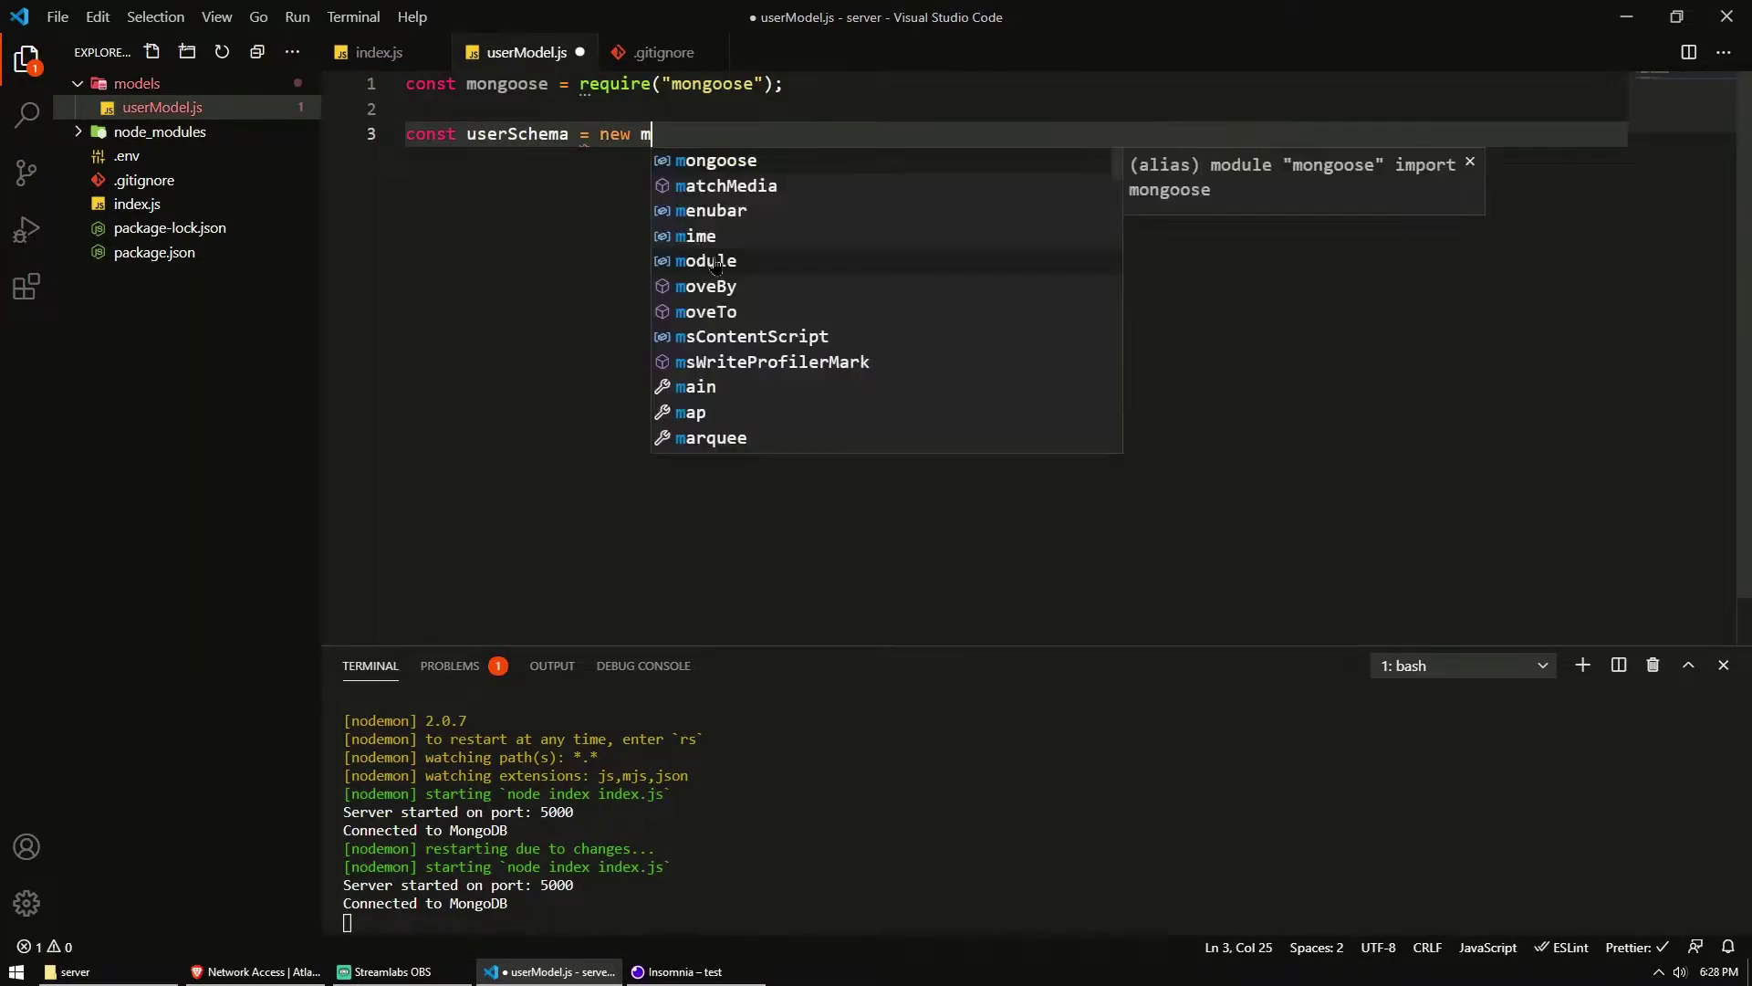
{"action": "type", "text": "ongoose.Sc"}
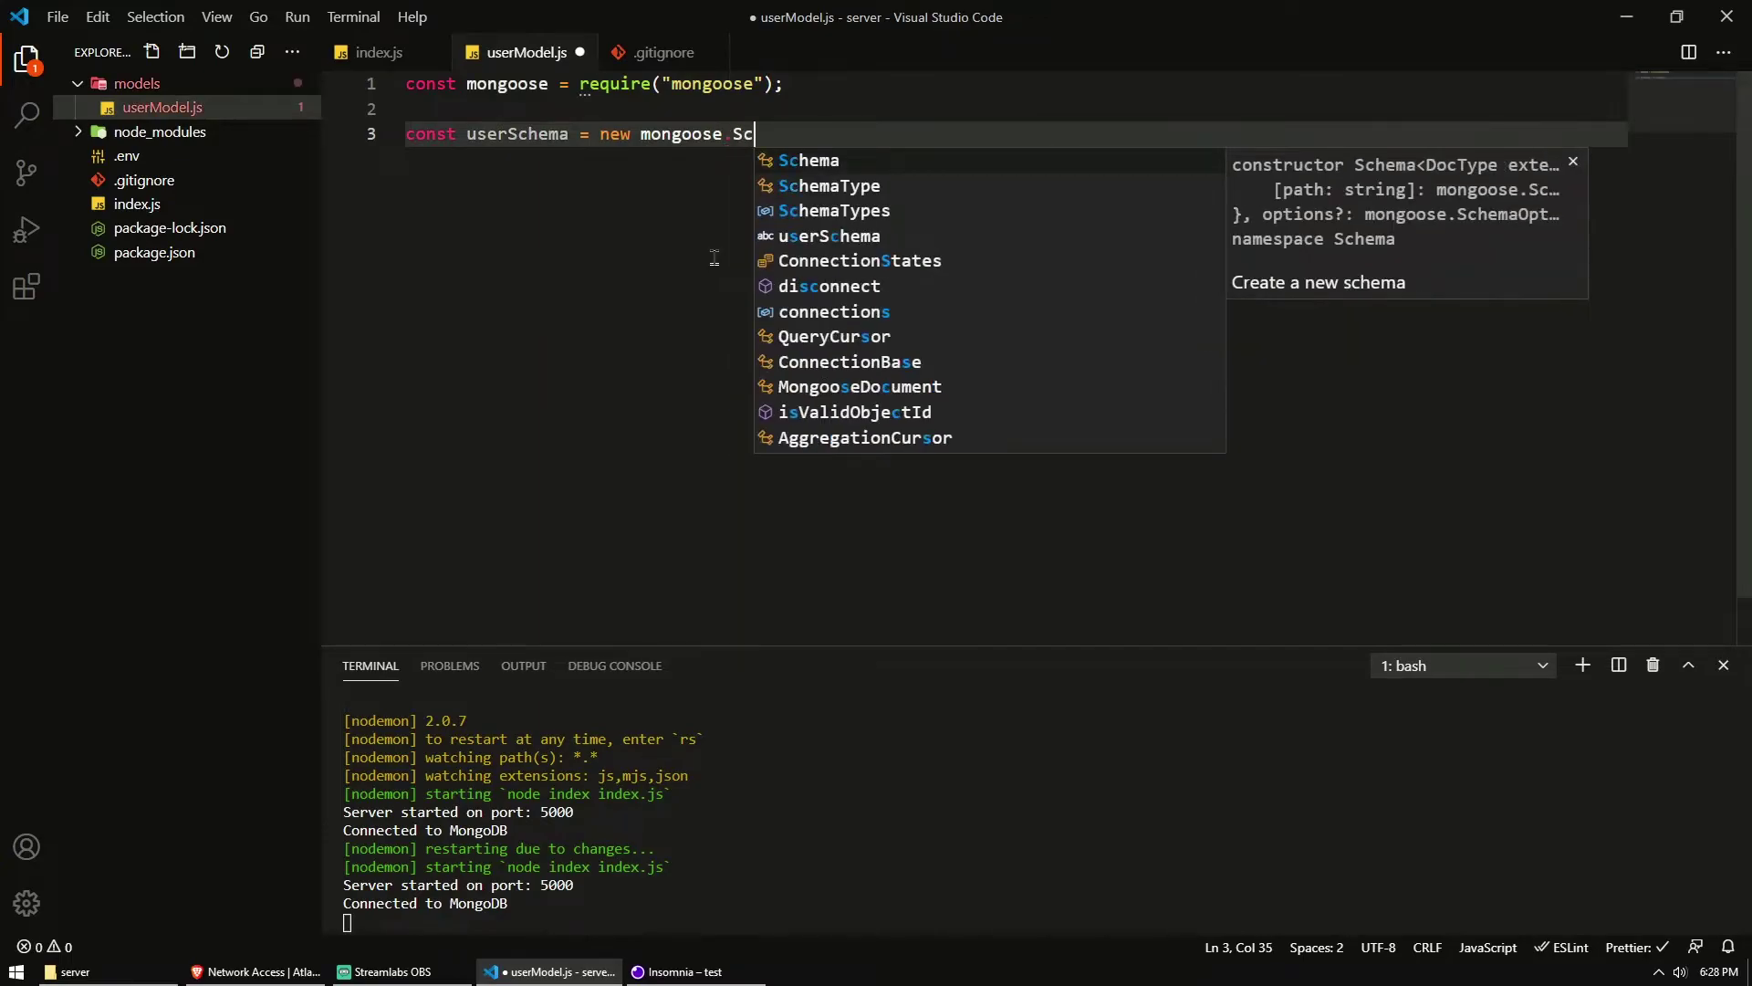
{"action": "type", "text": "hema();"}
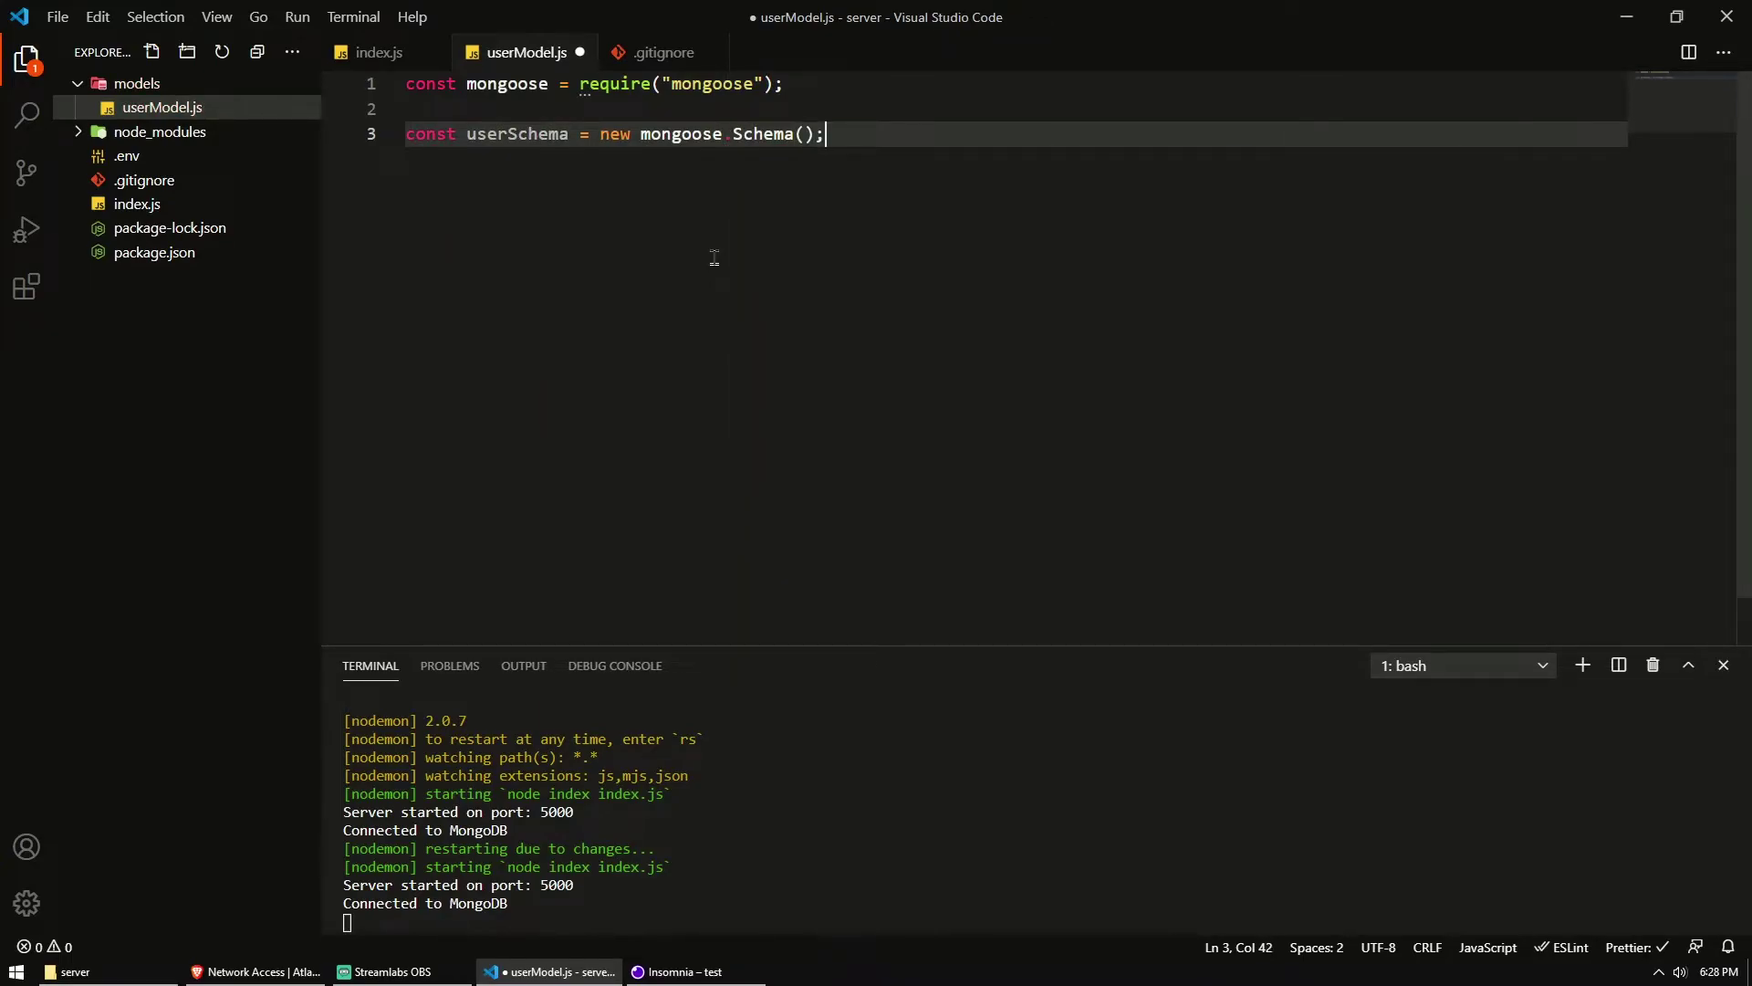
{"action": "key", "text": "Left"}
{"action": "key", "text": "Left"}
{"action": "type", "text": "{"}
{"action": "key", "text": "Return"}
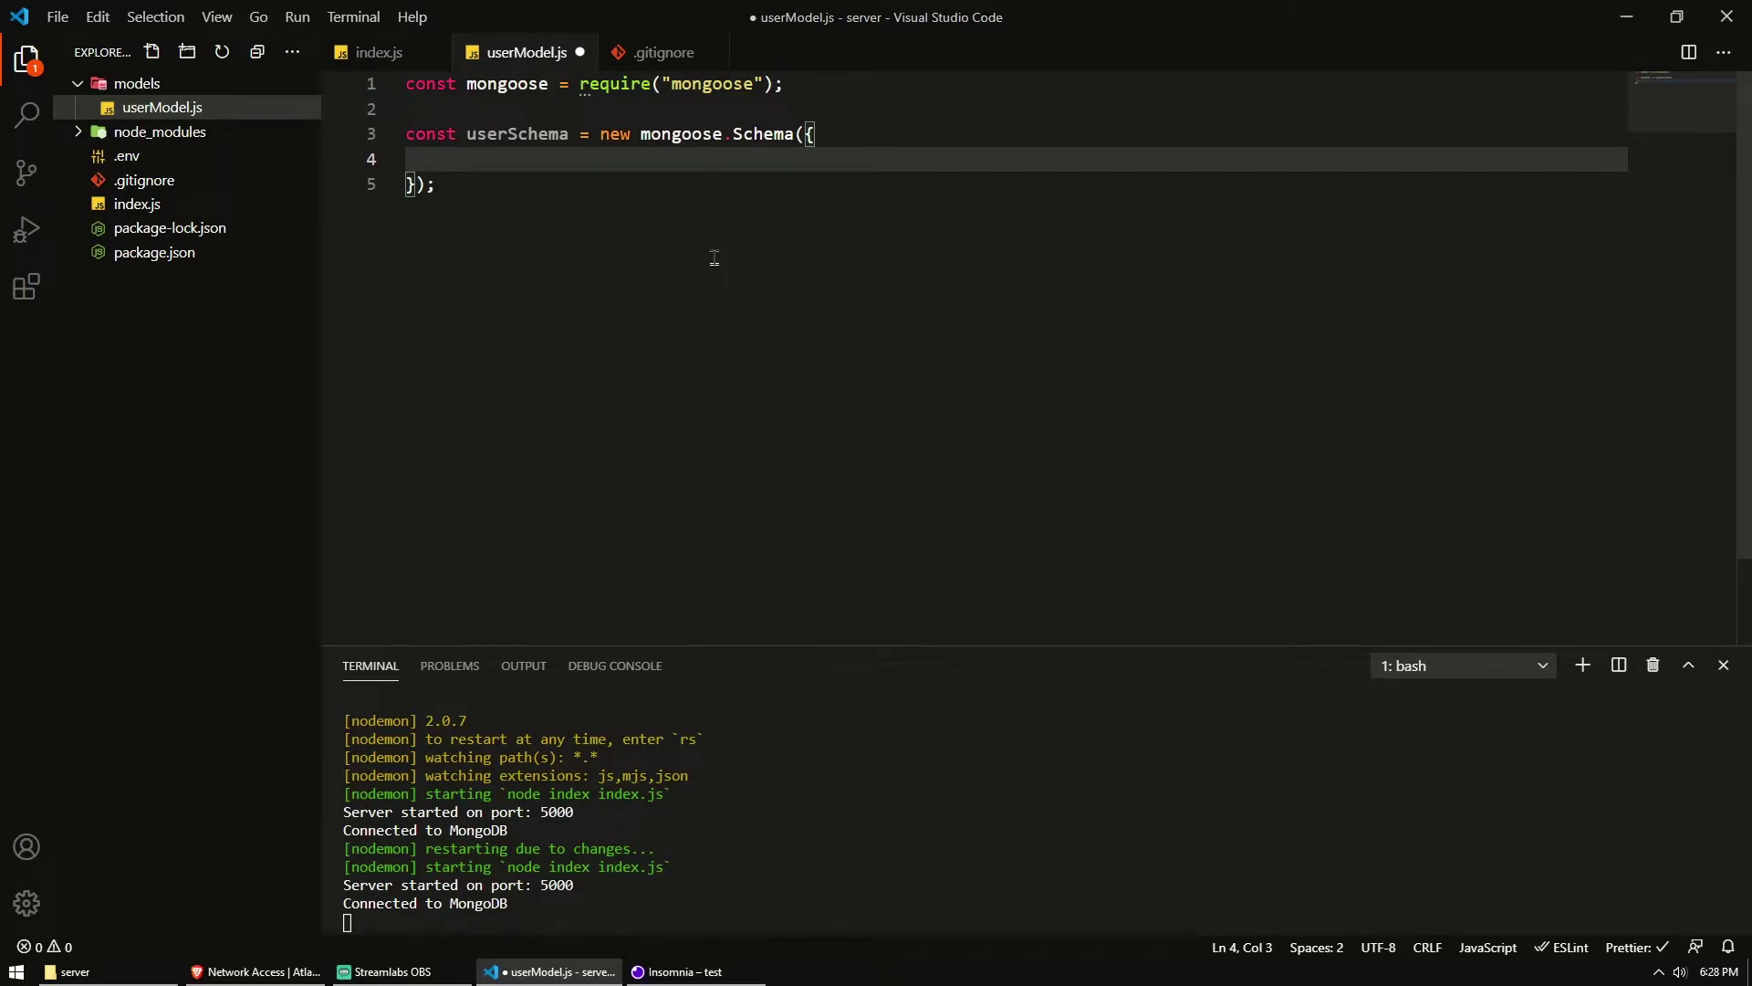
{"action": "type", "text": "email"}
{"action": "type", "text": ": {"}
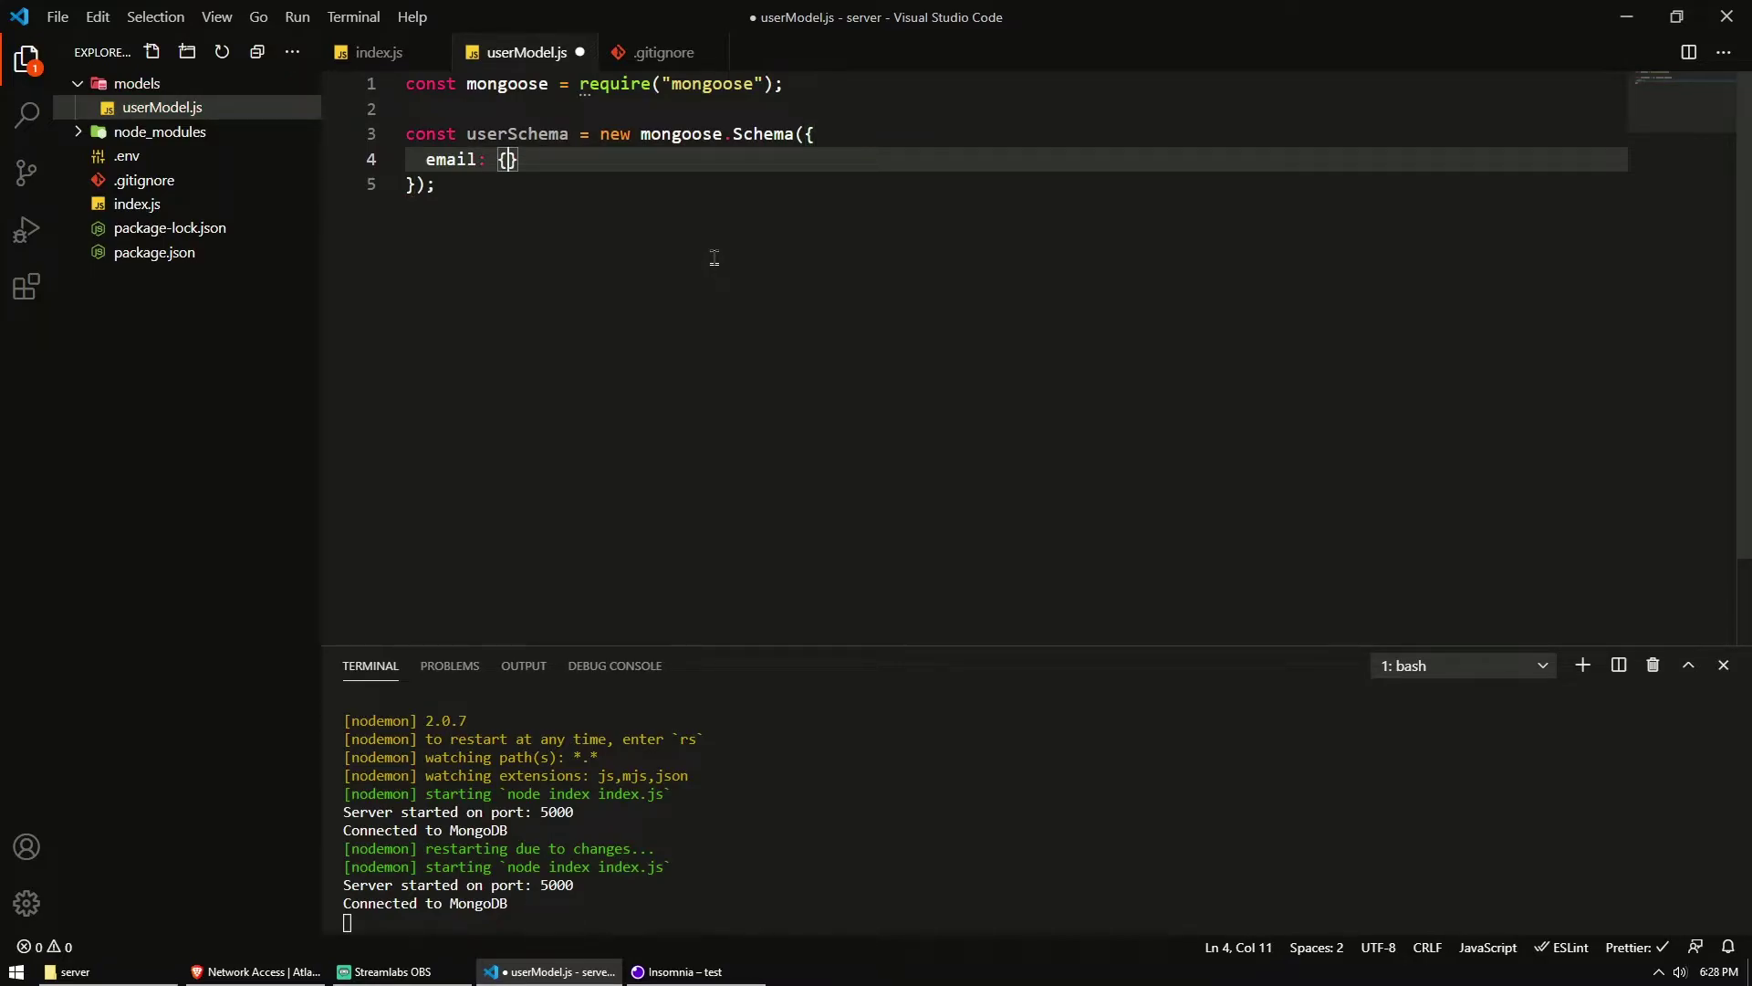
{"action": "type", "text": "type "}
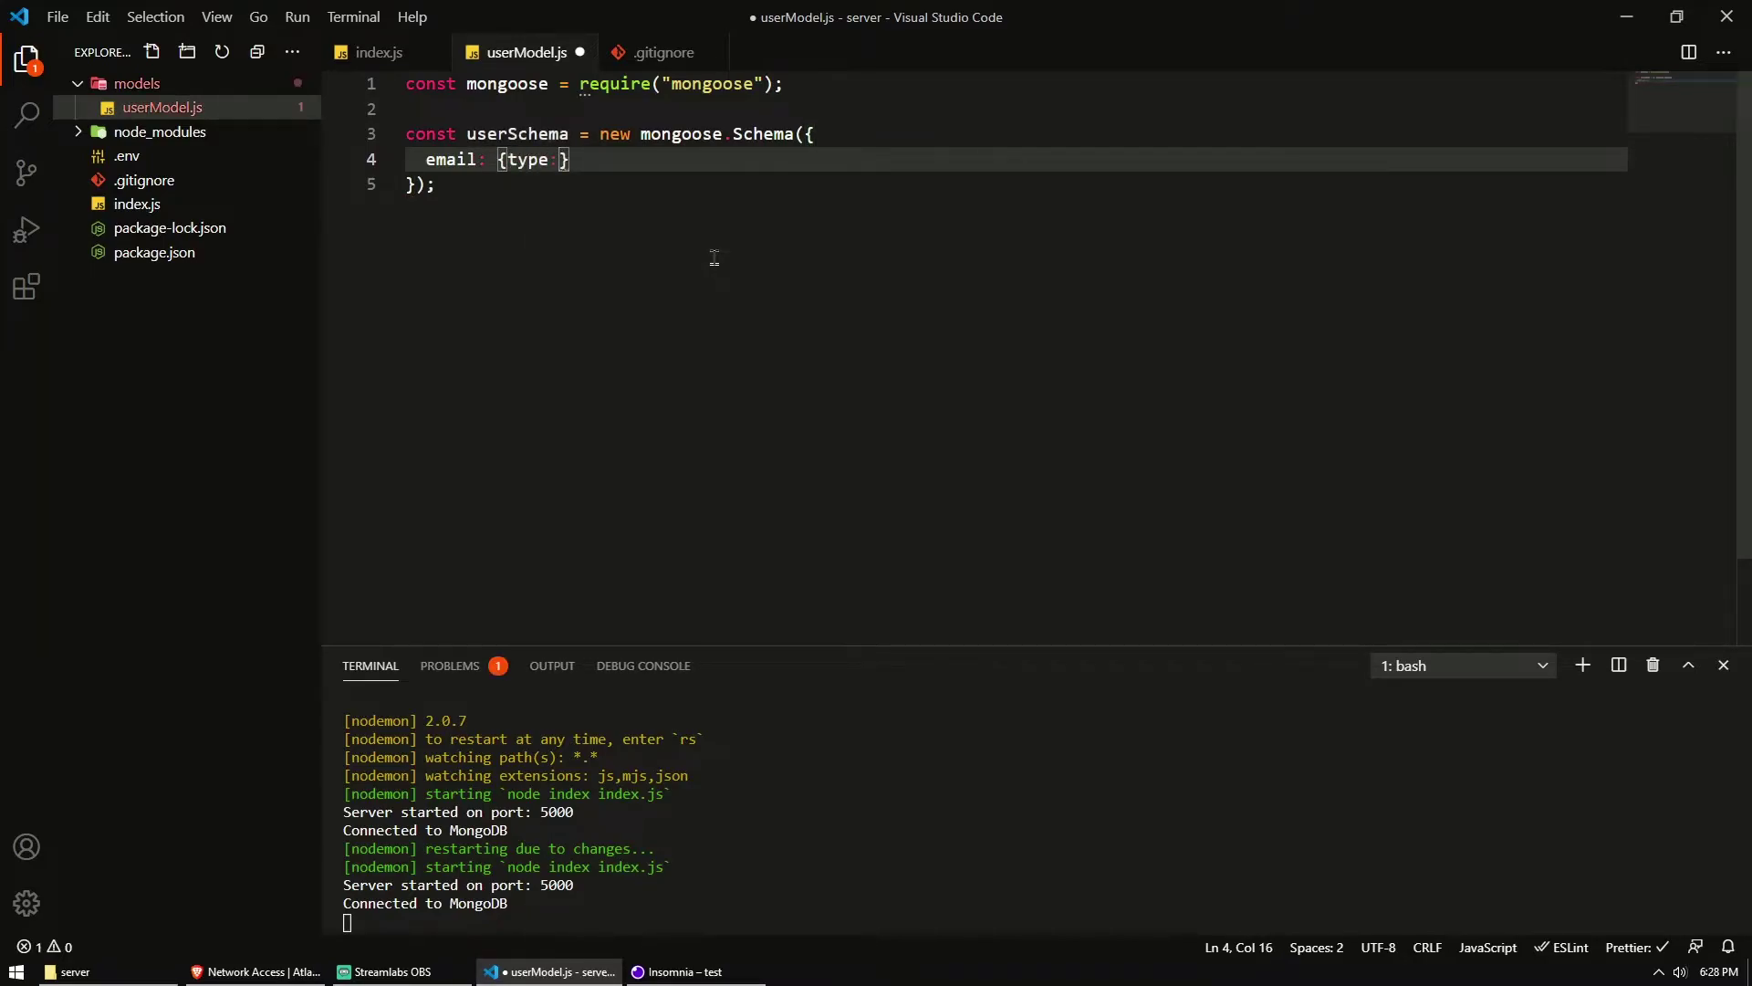
{"action": "type", "text": " String"}
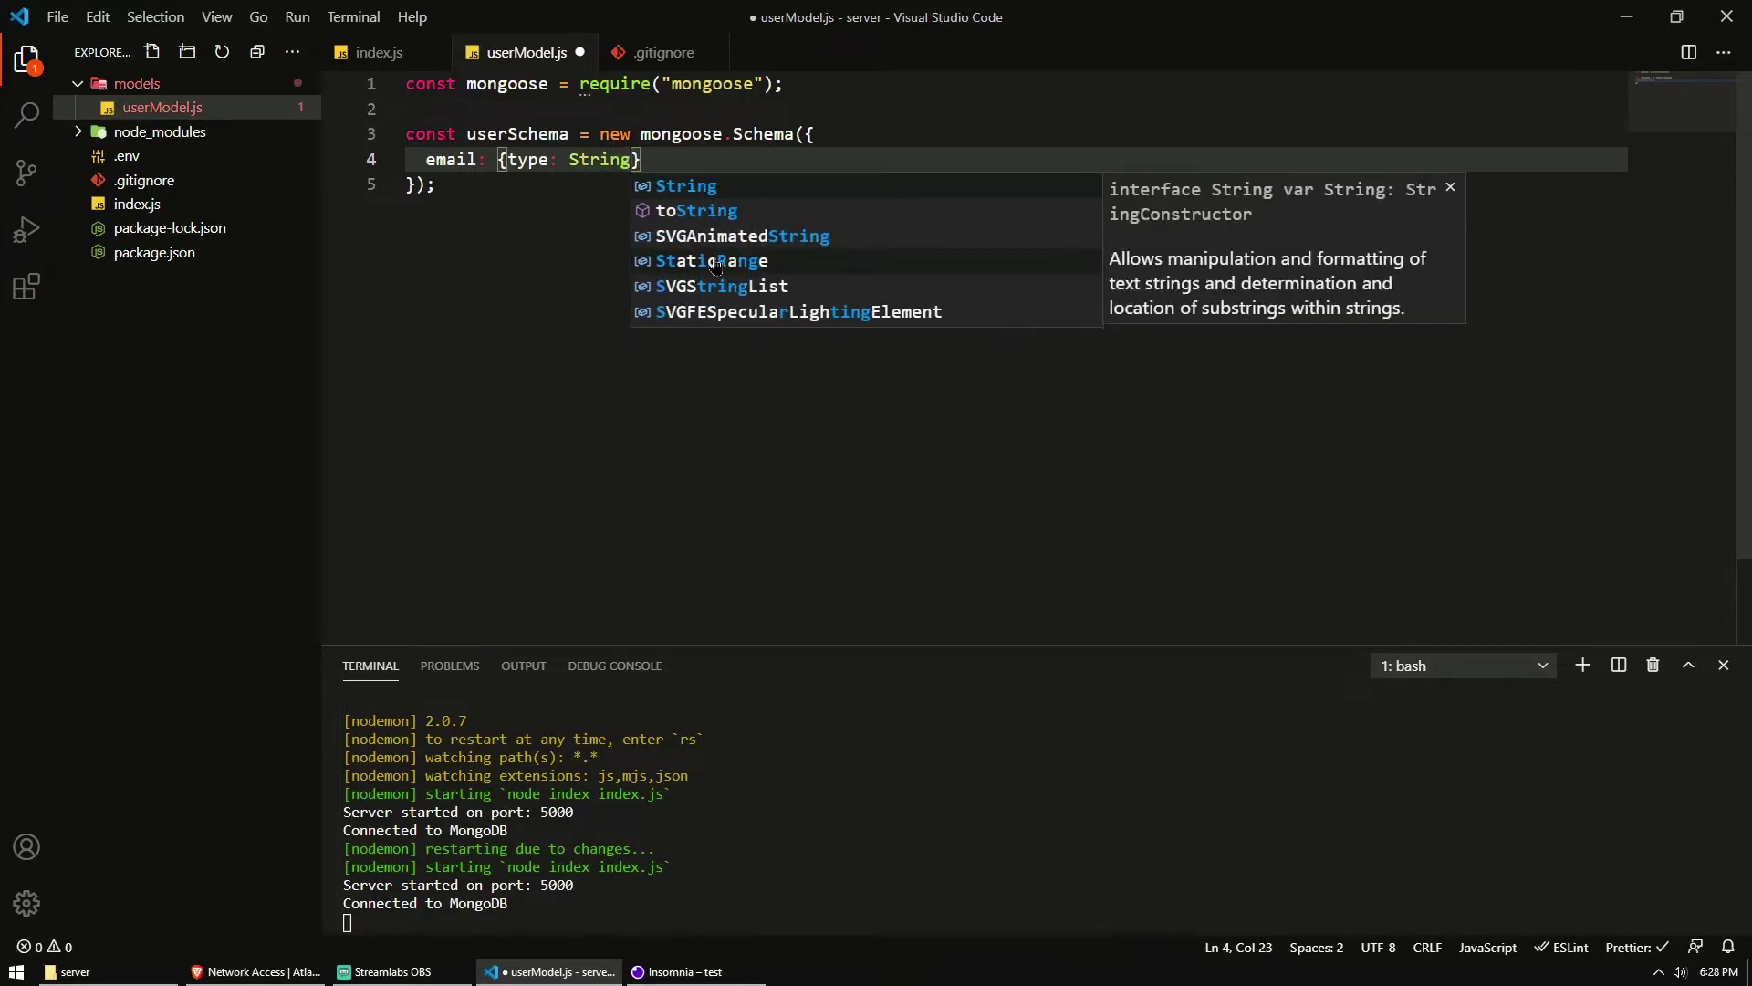
{"action": "type", "text": ", required: true"}
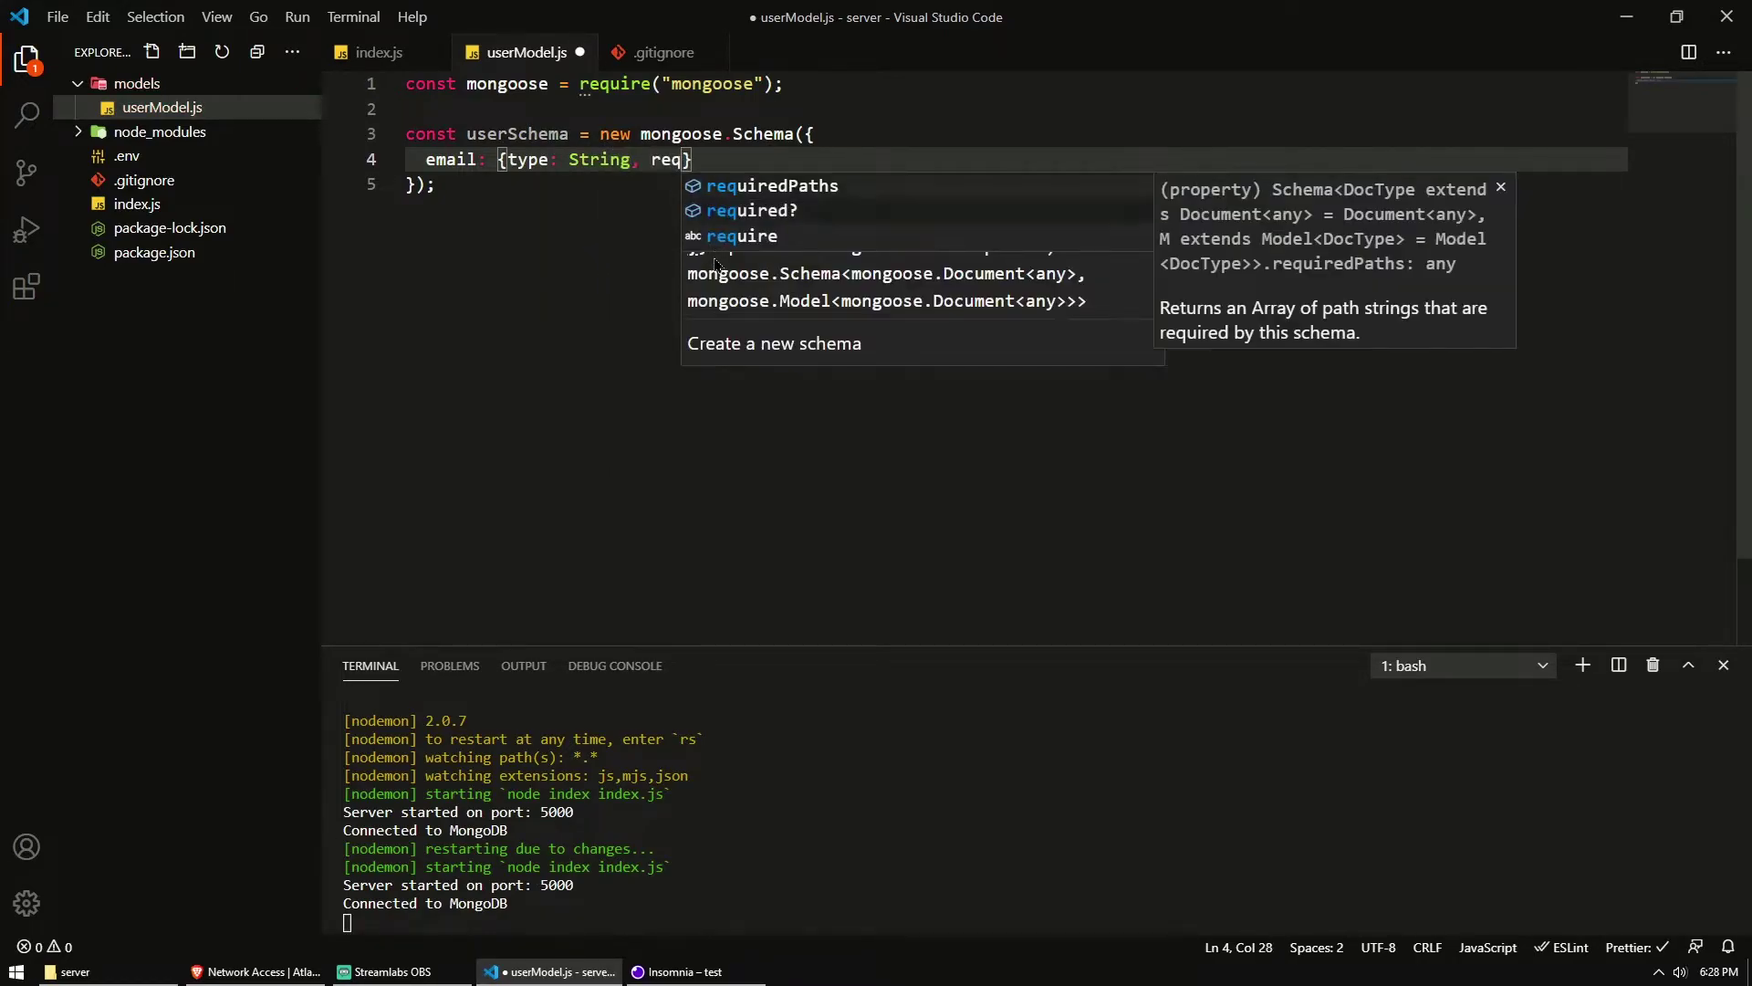
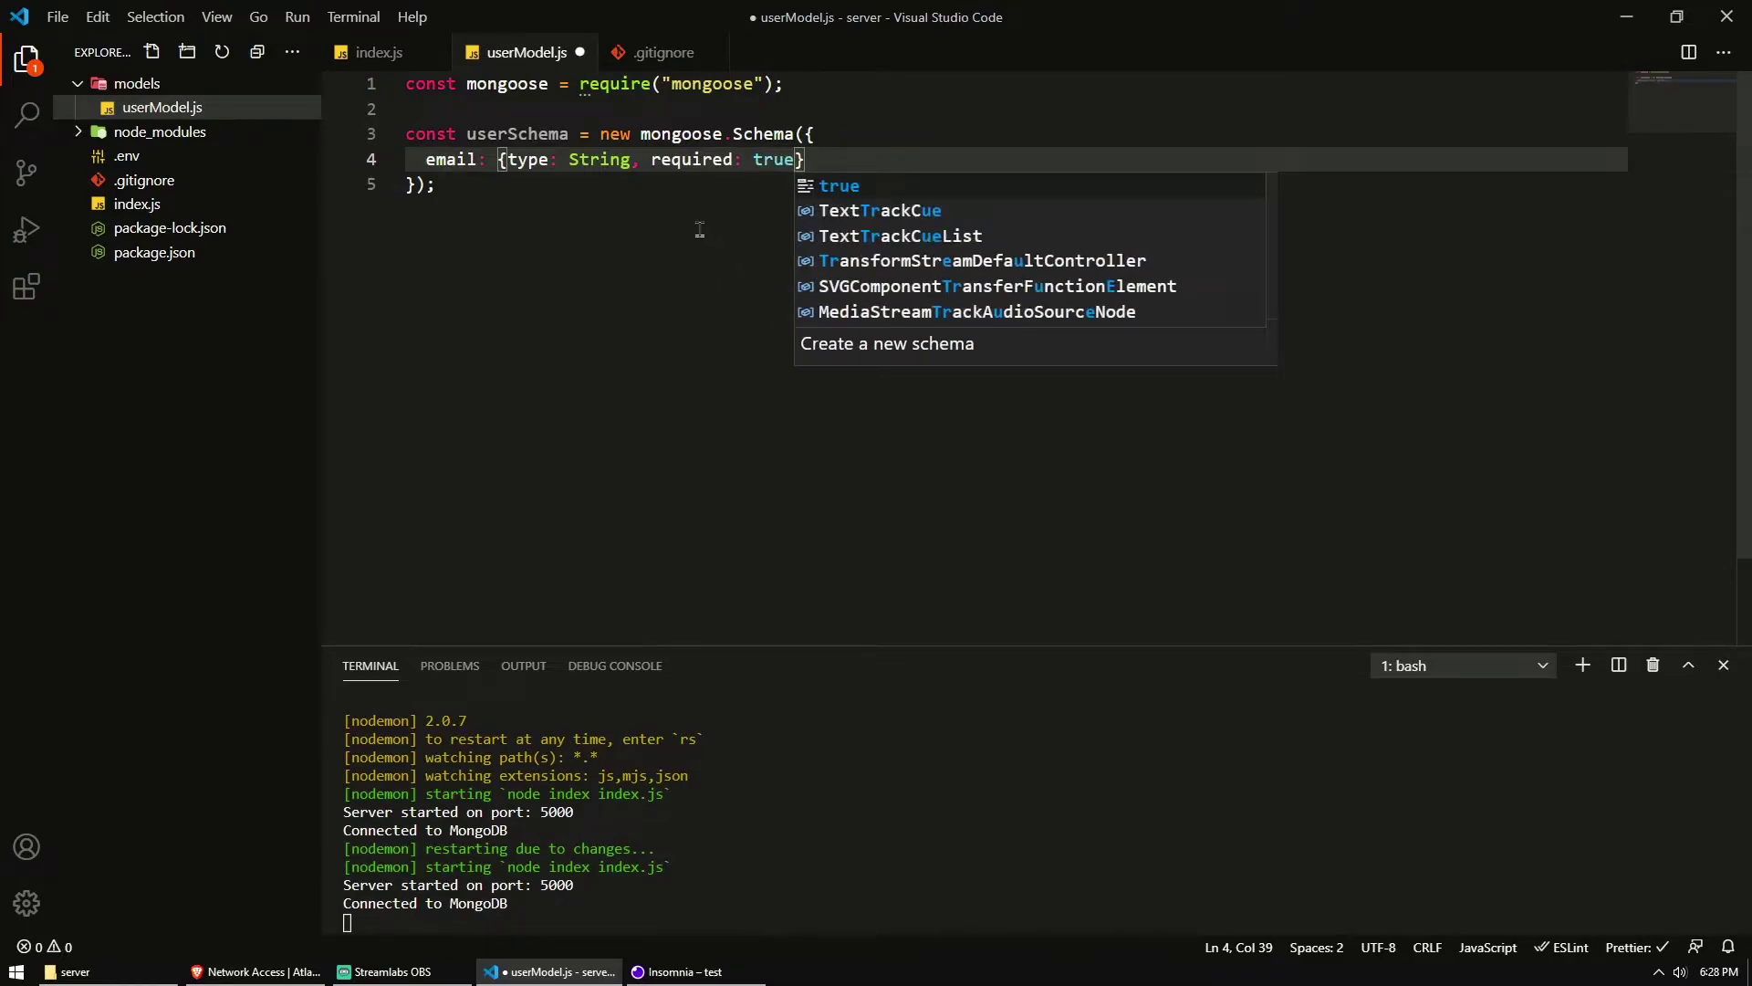
Step: Review the email field's String type and required options, then open a new line after it
{"action": "left_click_drag", "start_coordinate": [499, 159], "coordinate": [810, 159]}
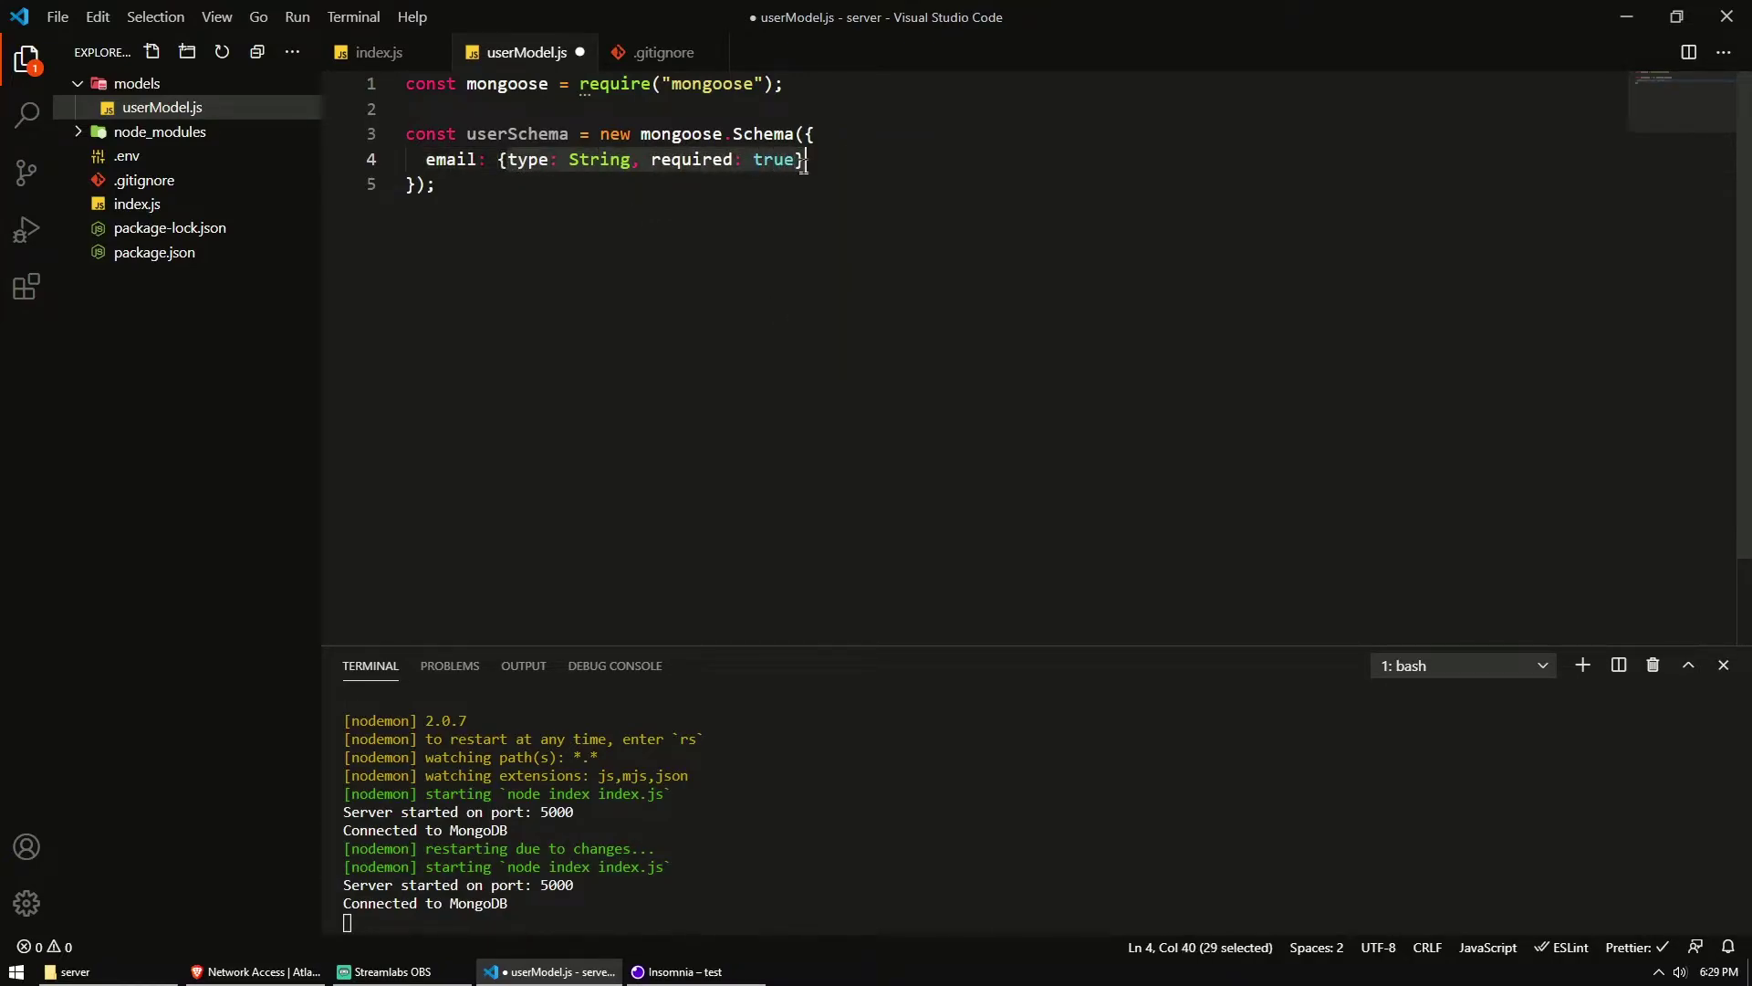
{"action": "key", "text": "End"}
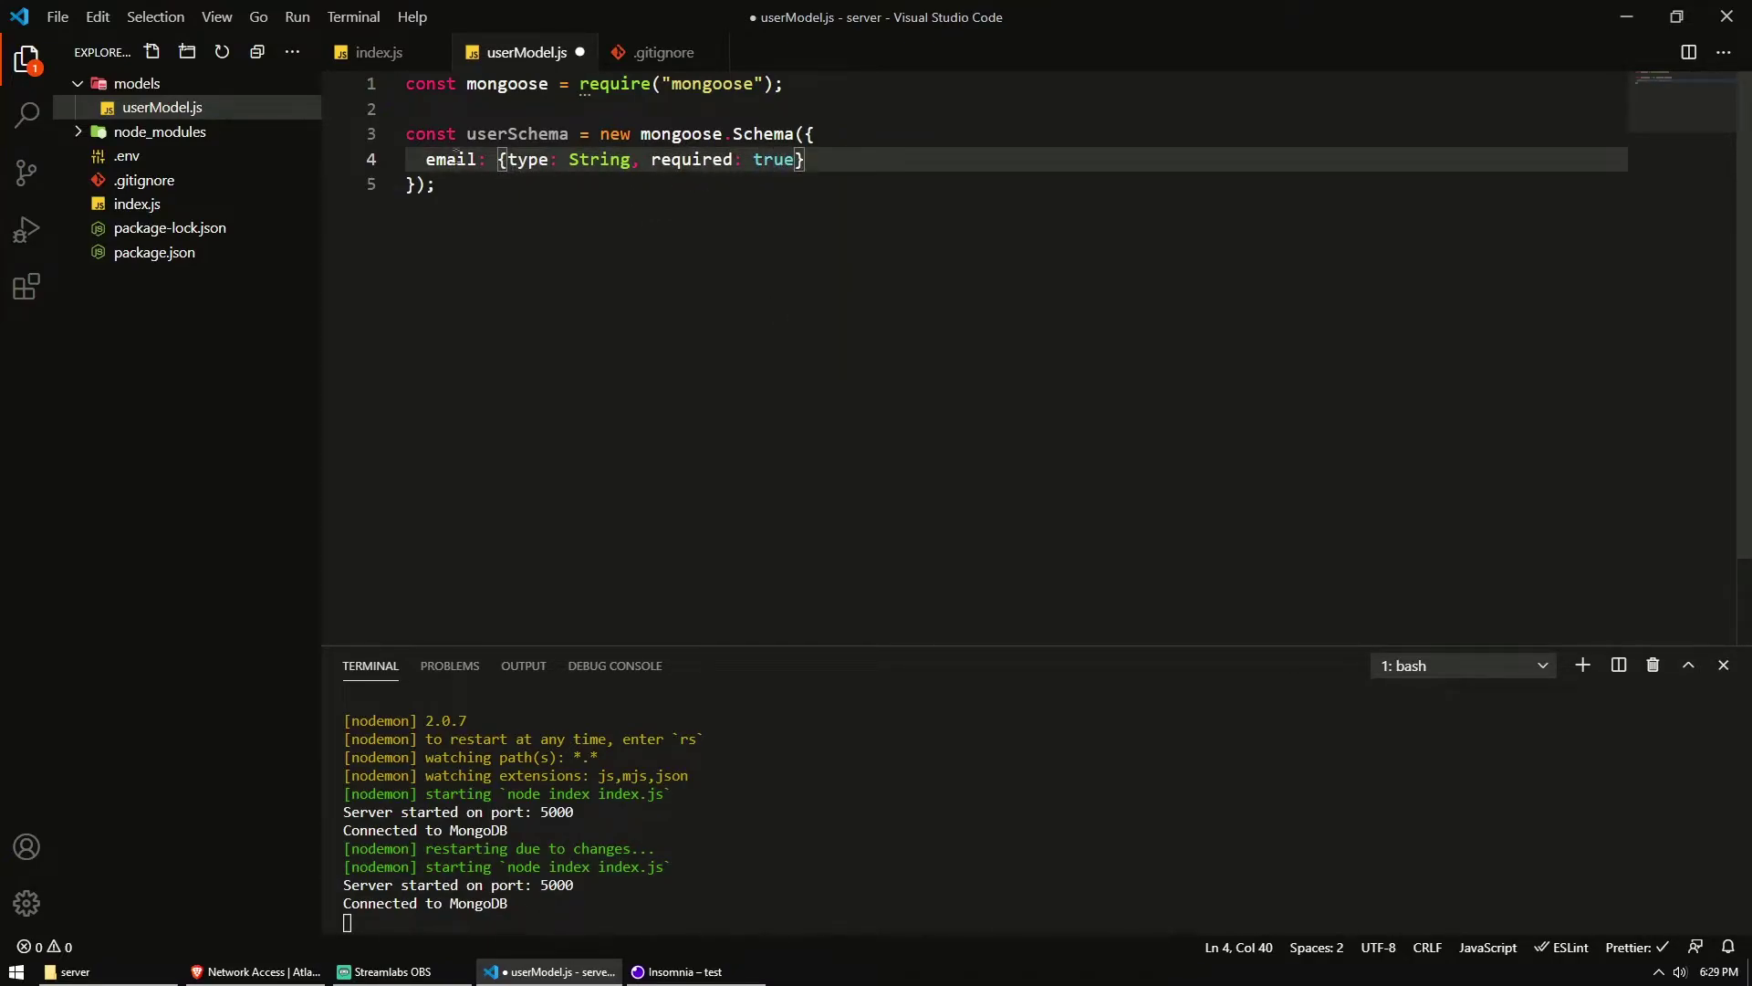
{"action": "left_click", "coordinate": [422, 158]}
{"action": "left_click_drag", "start_coordinate": [640, 158], "coordinate": [824, 162]}
{"action": "left_click", "coordinate": [465, 159]}
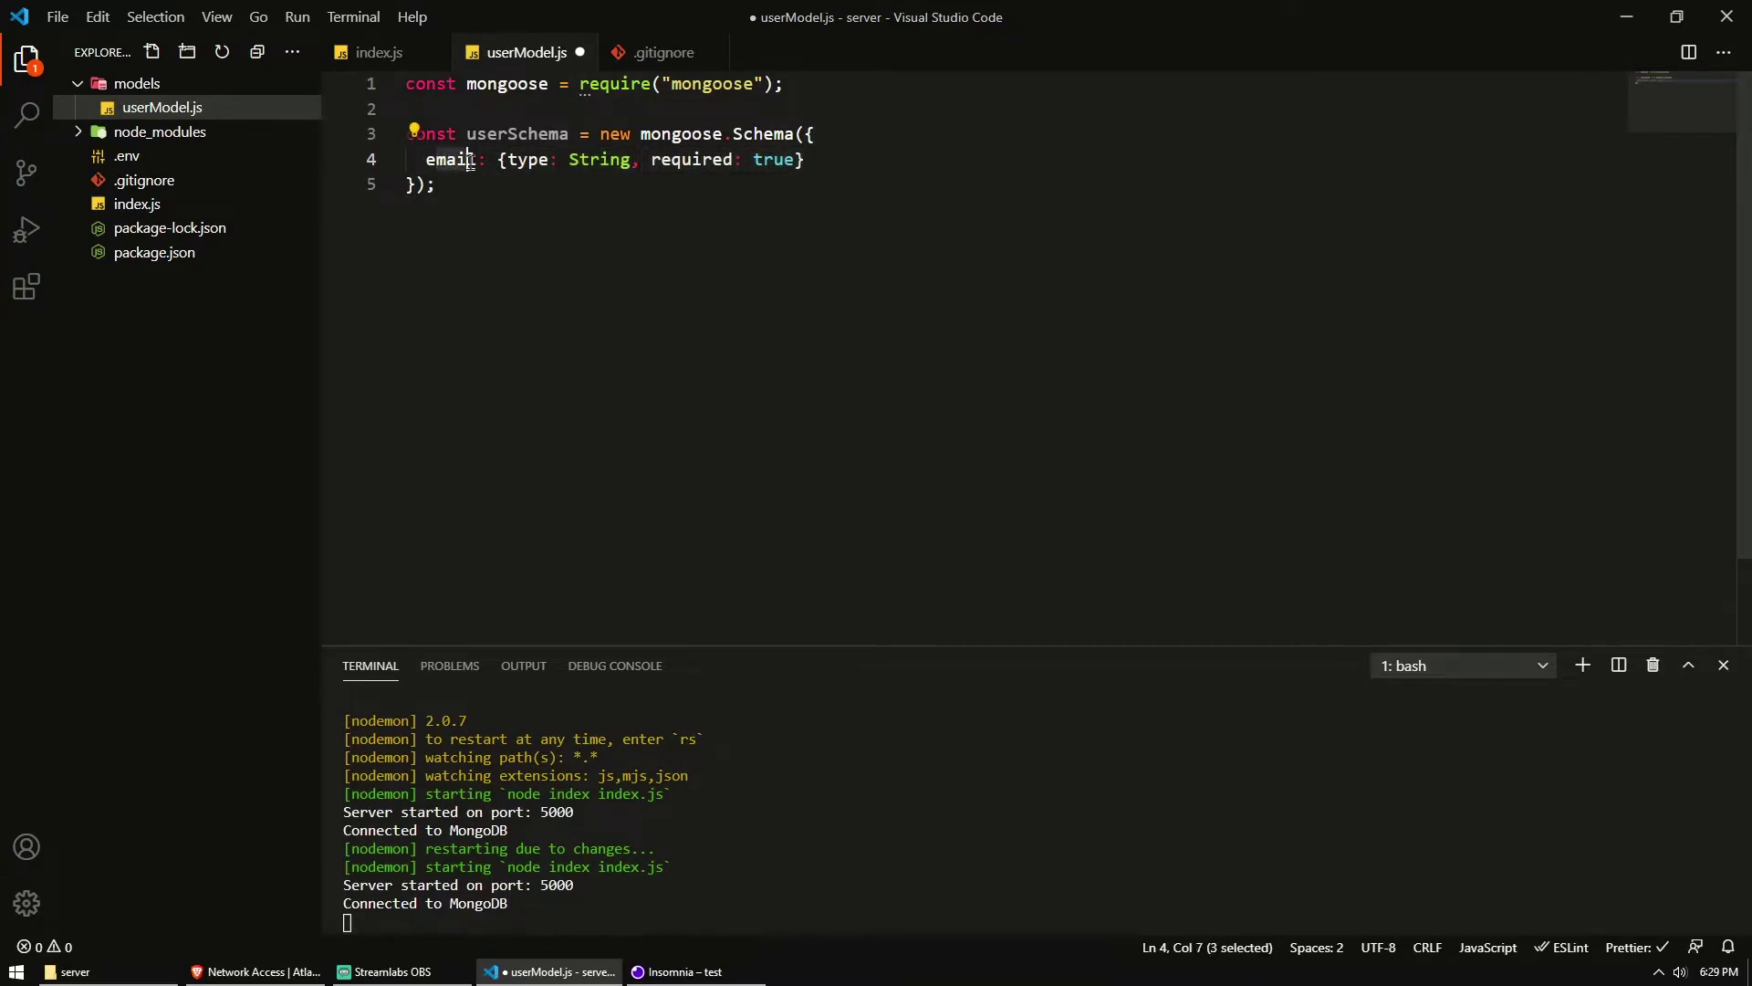
{"action": "left_click_drag", "start_coordinate": [501, 159], "coordinate": [639, 161]}
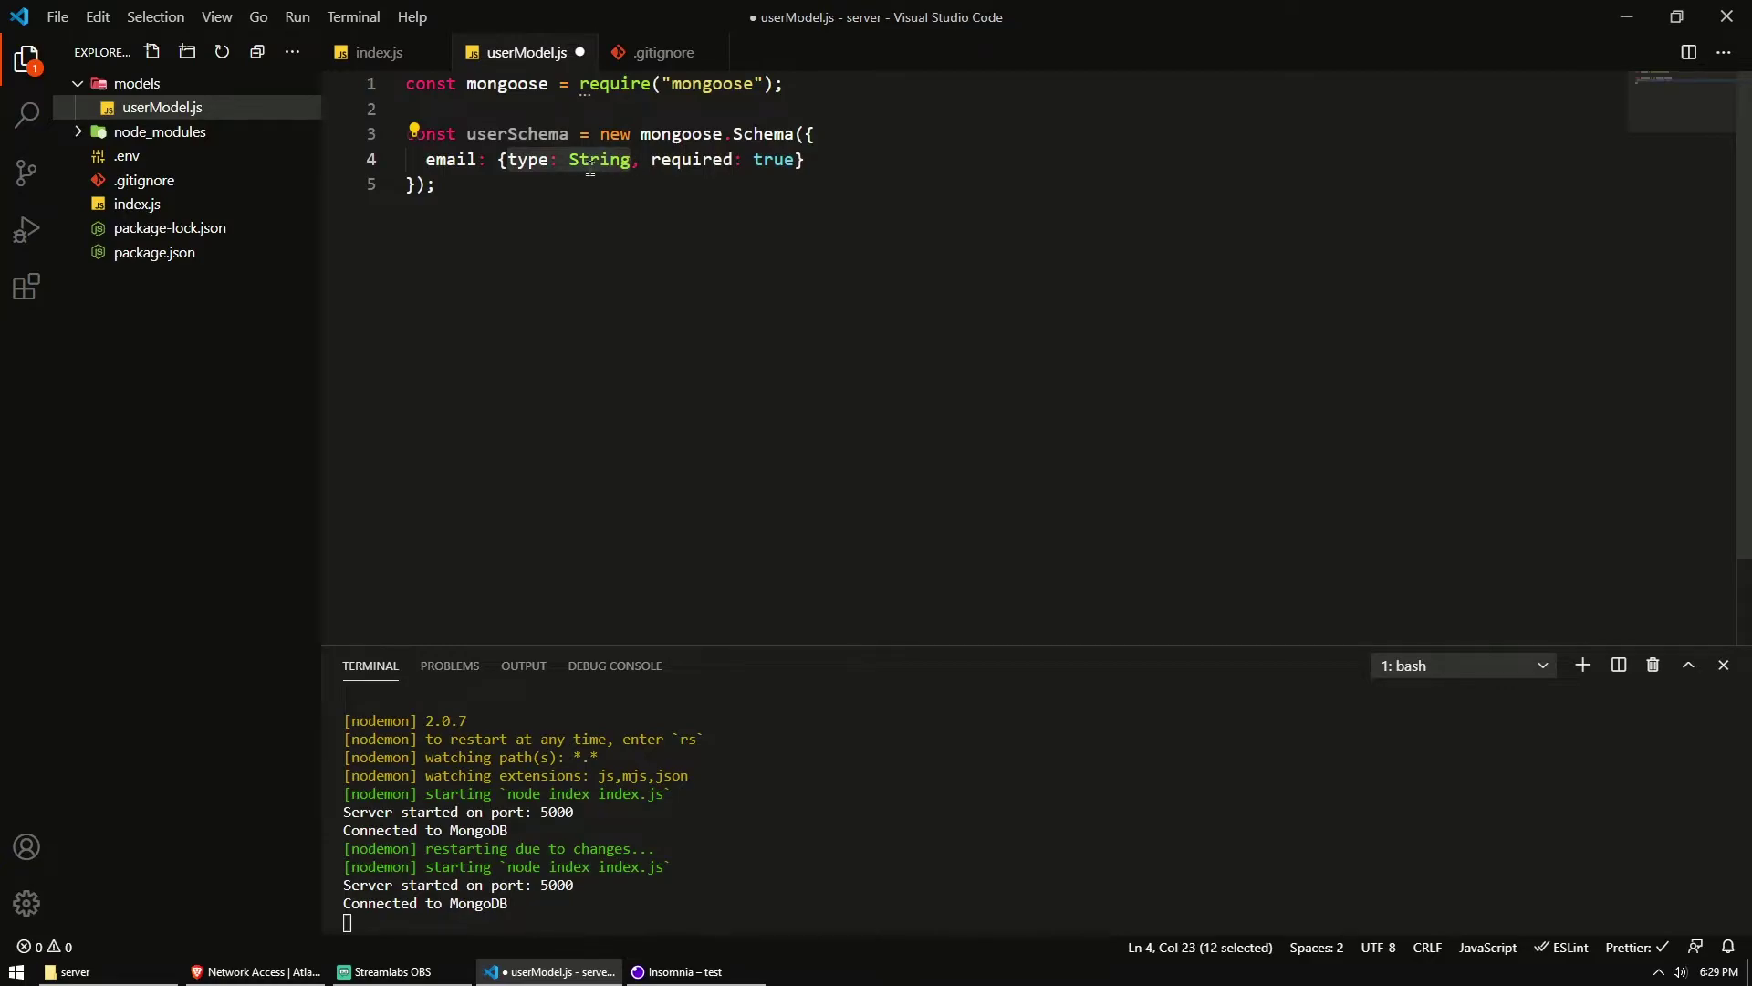
{"action": "left_click", "coordinate": [602, 158]}
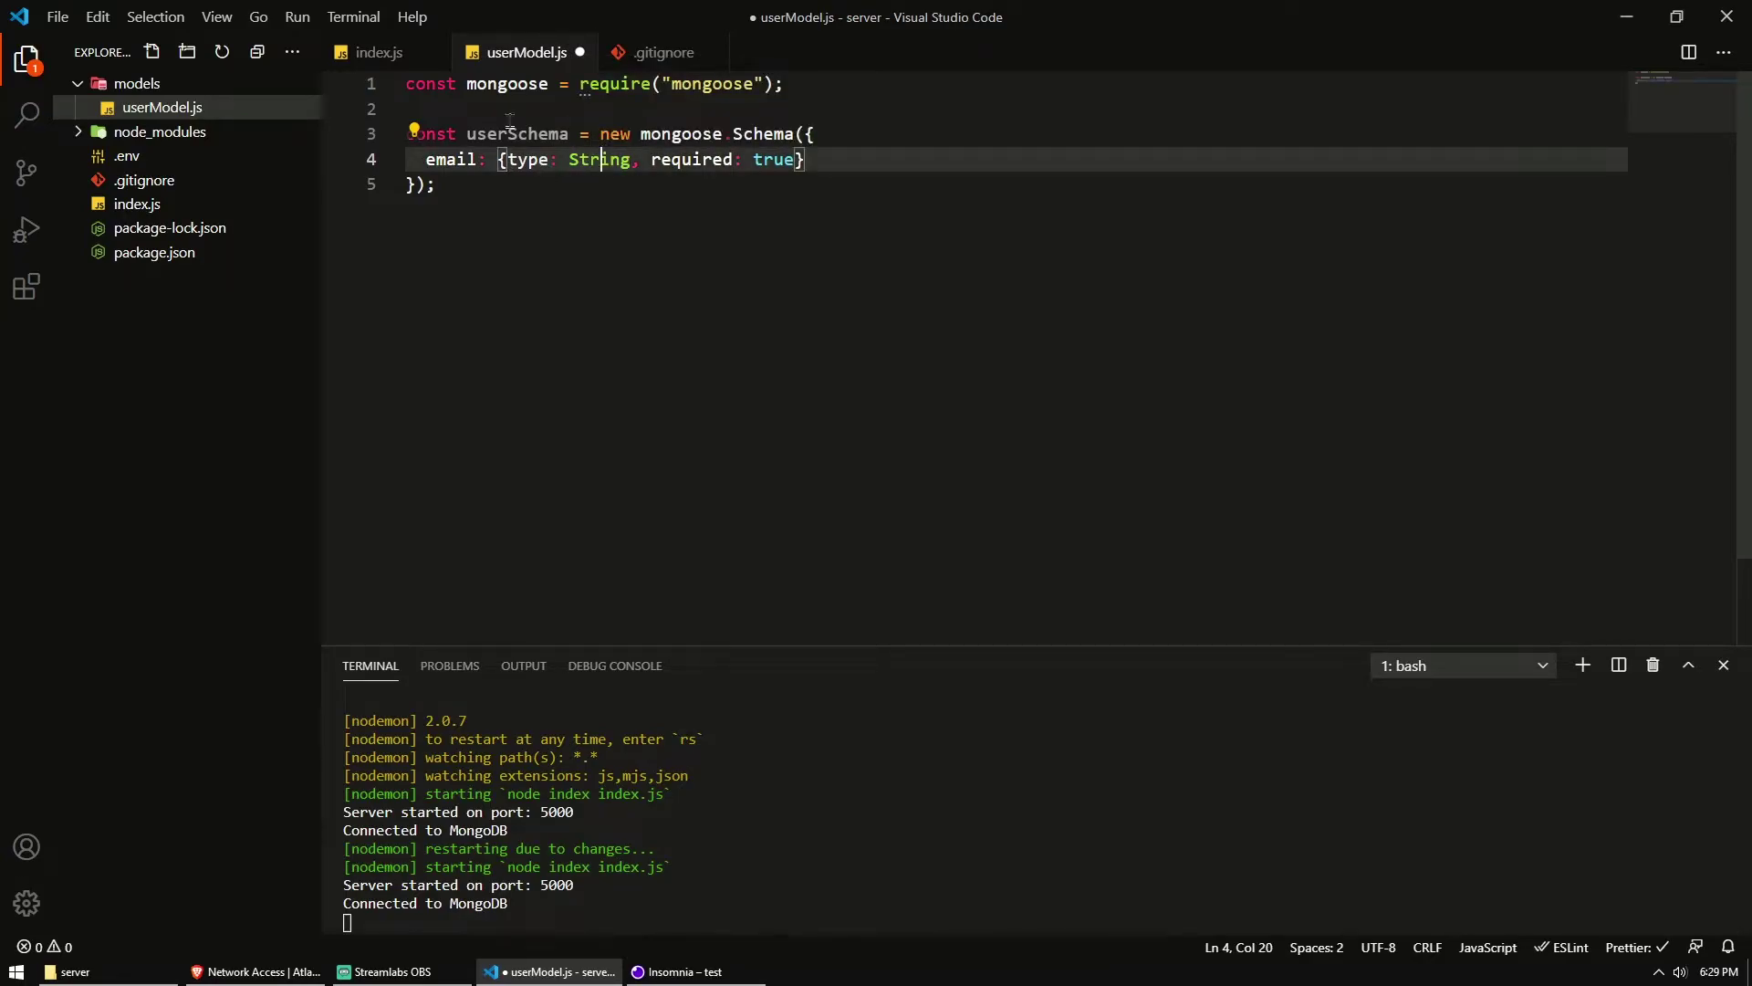
{"action": "left_click", "coordinate": [826, 160]}
{"action": "type", "text": ","}
{"action": "key", "text": "Return"}
{"action": "type", "text": "passwordHash"}
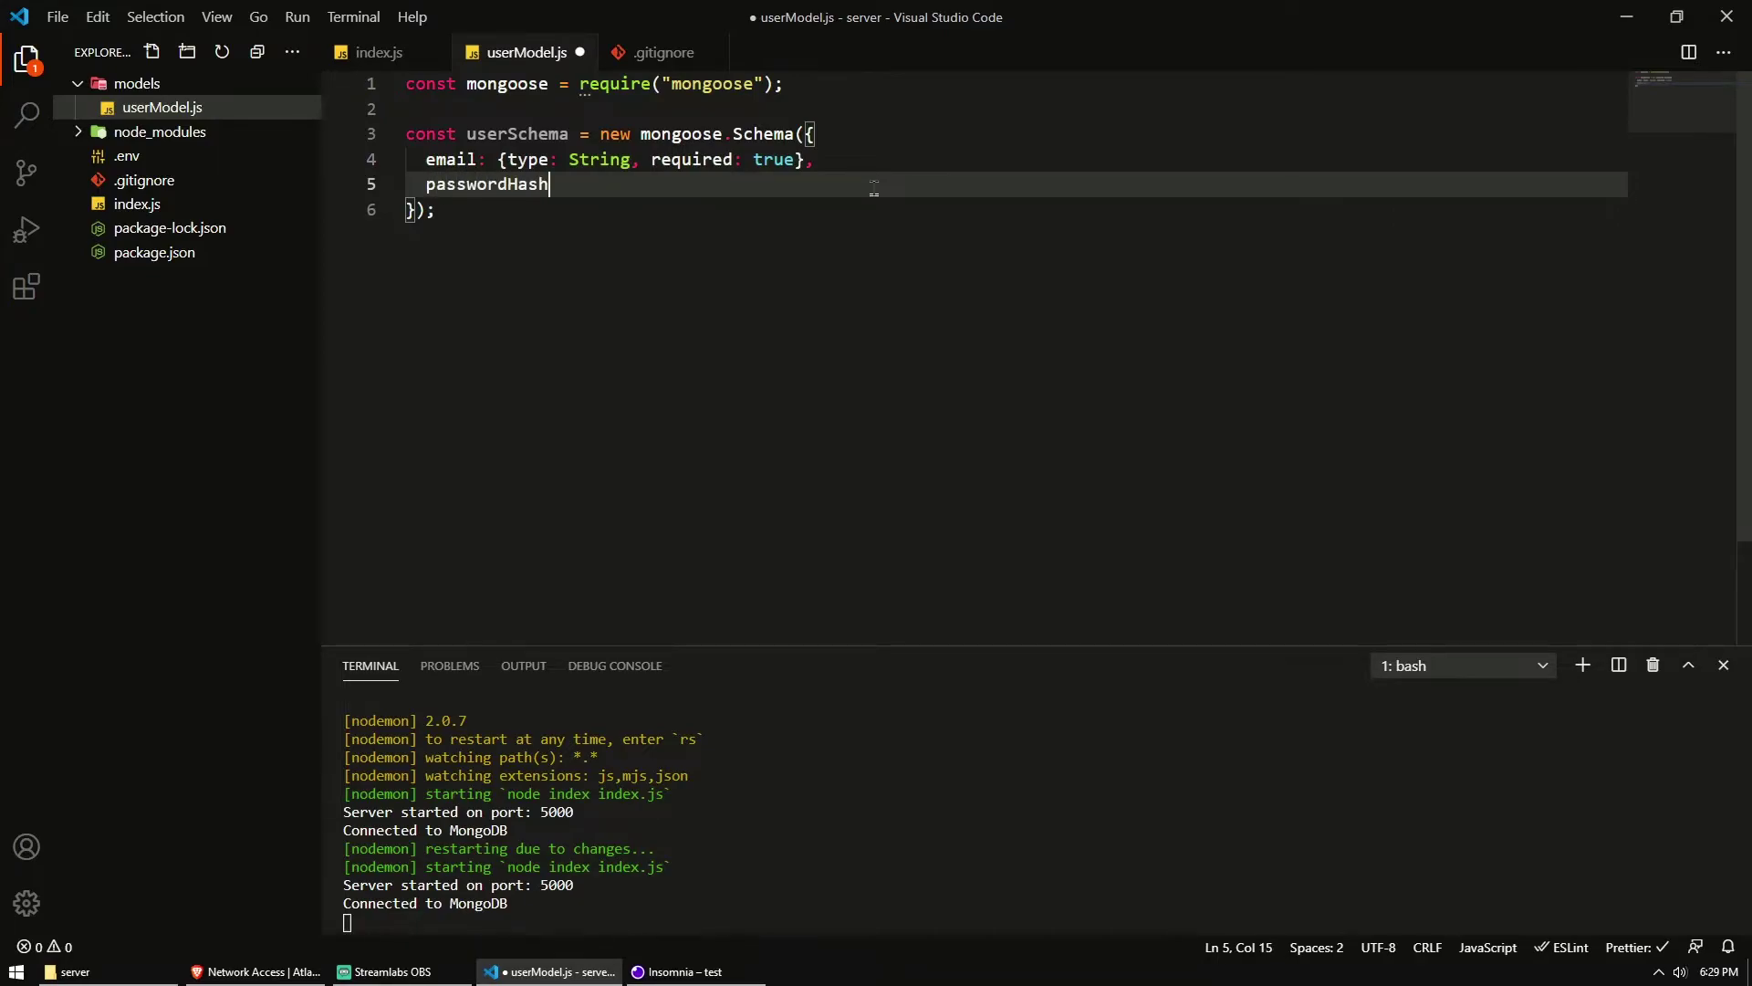
{"action": "type", "text": ": {"}
{"action": "type", "text": "type: "}
{"action": "type", "text": "String, req"}
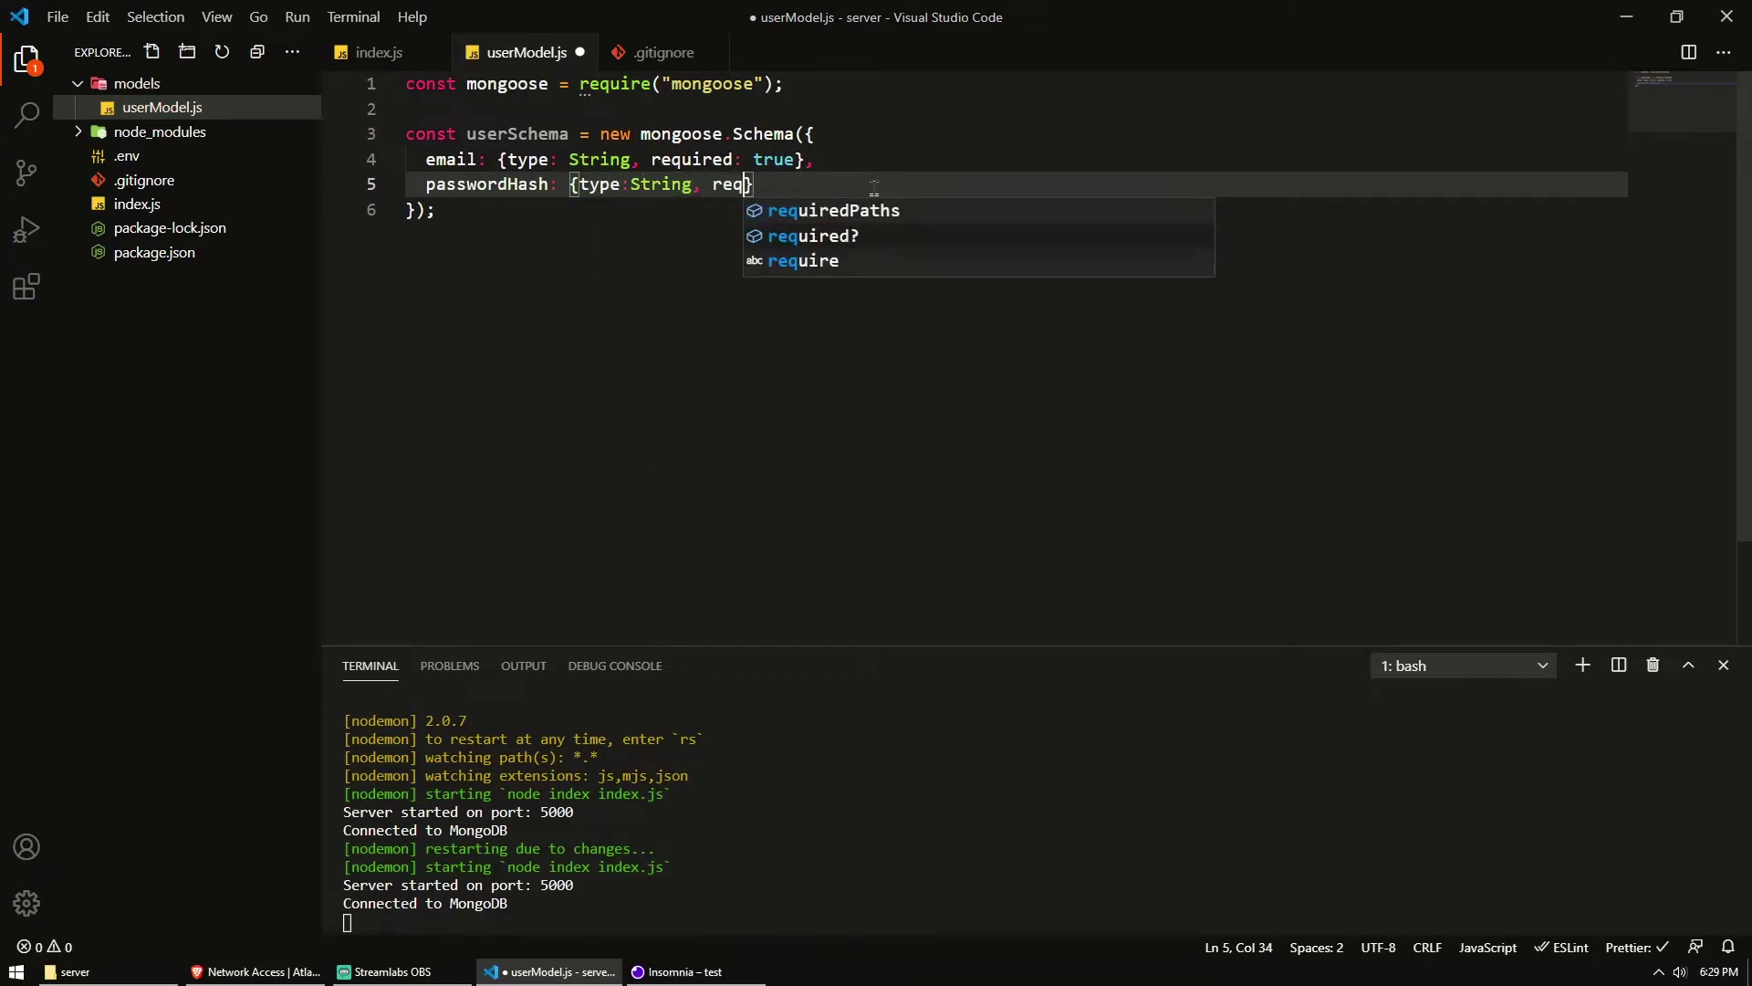
{"action": "type", "text": "uired: true"}
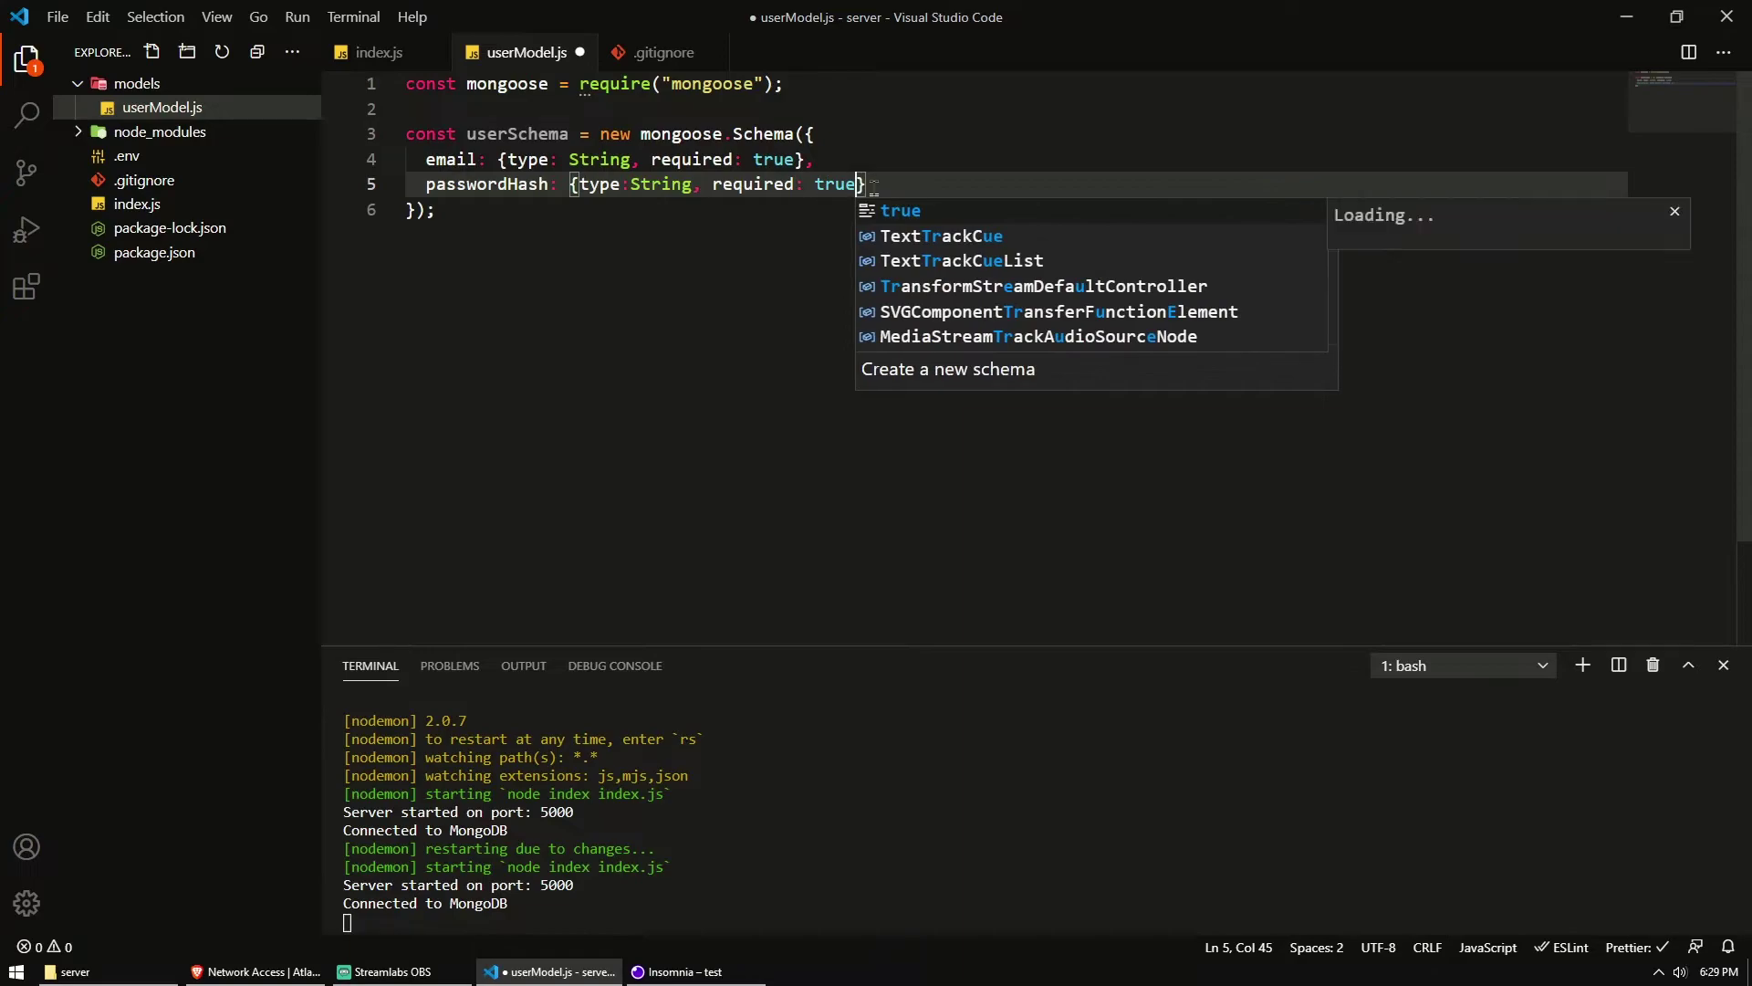
Step: Save and auto-format the schema with passwordHash, then add an empty line below it
{"action": "key", "text": "ctrl+s"}
{"action": "left_click", "coordinate": [680, 287]}
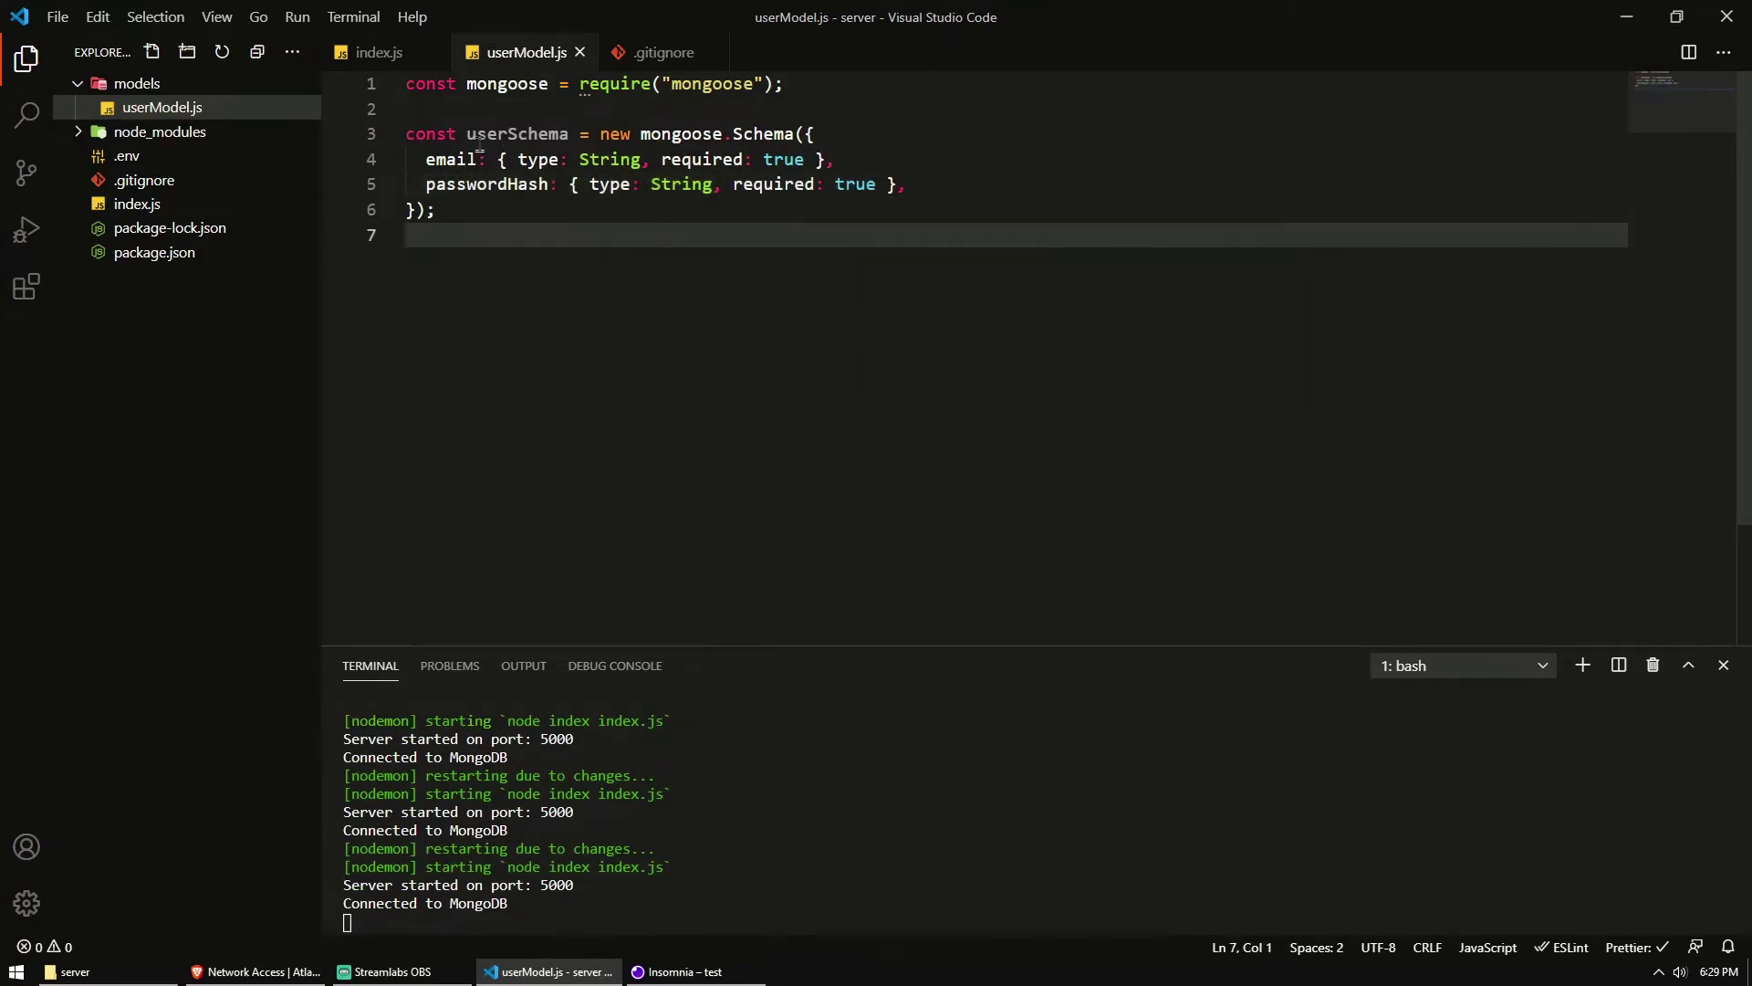
{"action": "left_click_drag", "start_coordinate": [435, 132], "coordinate": [451, 133]}
{"action": "left_click", "coordinate": [616, 237]}
{"action": "key", "text": "Return"}
{"action": "type", "text": "const "}
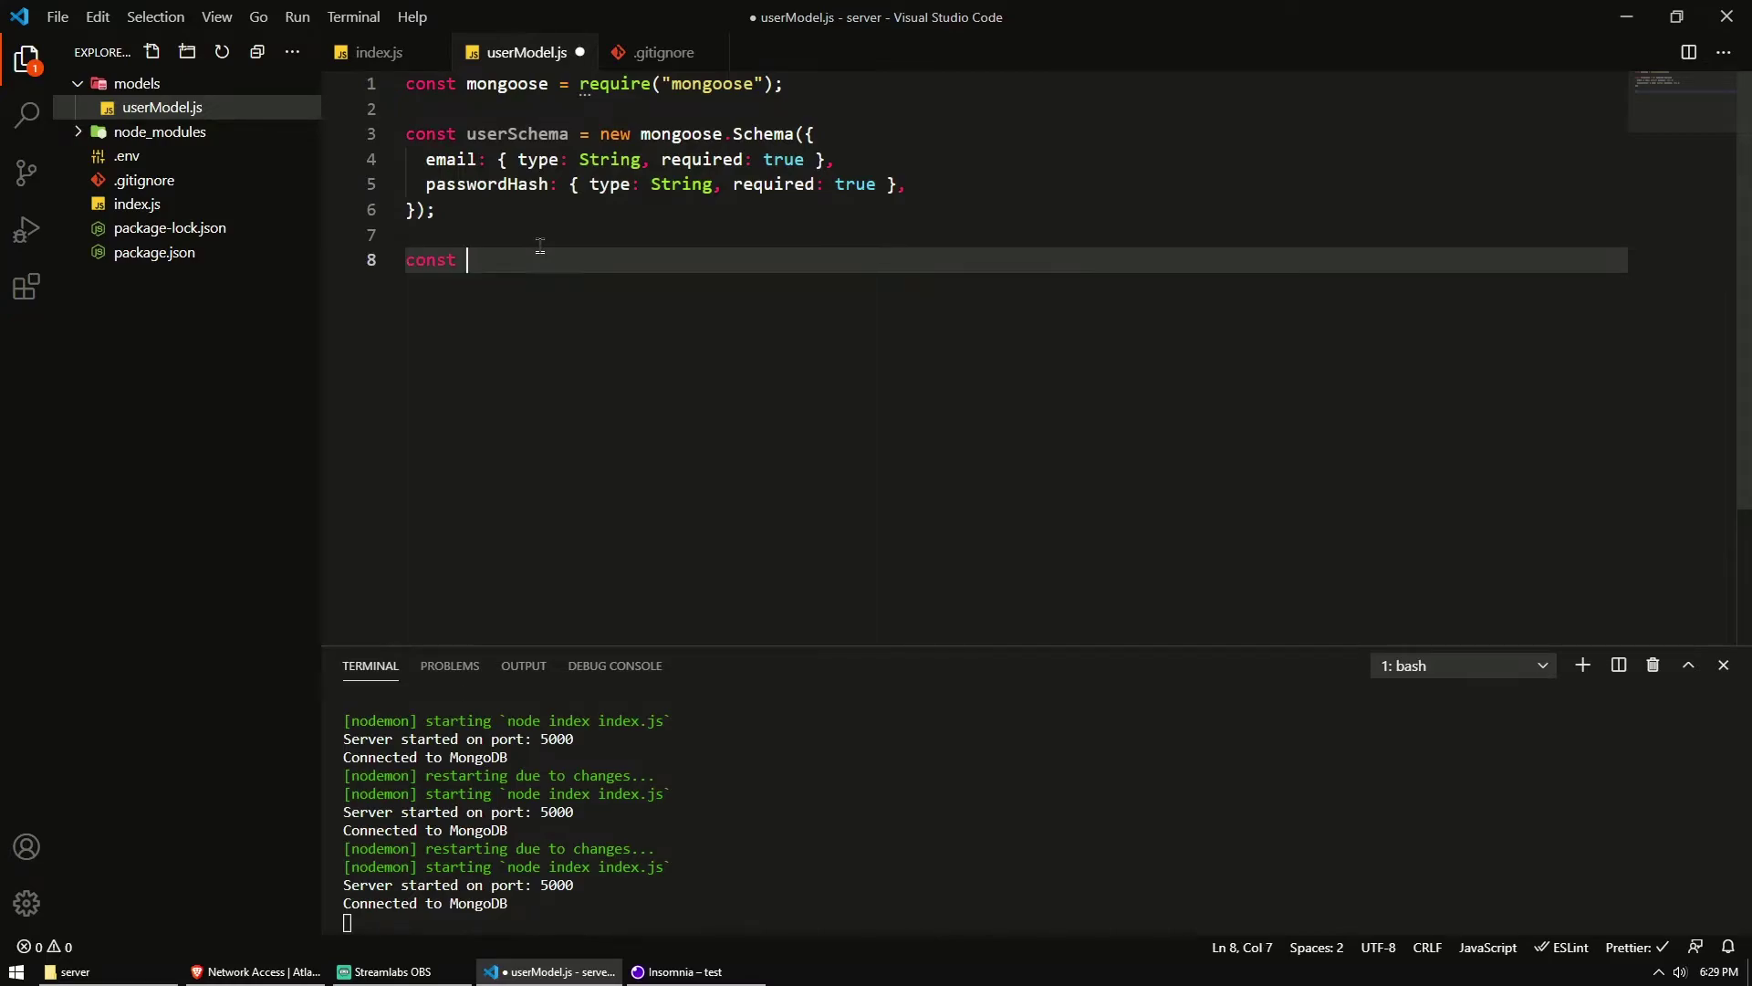
{"action": "type", "text": "User ="}
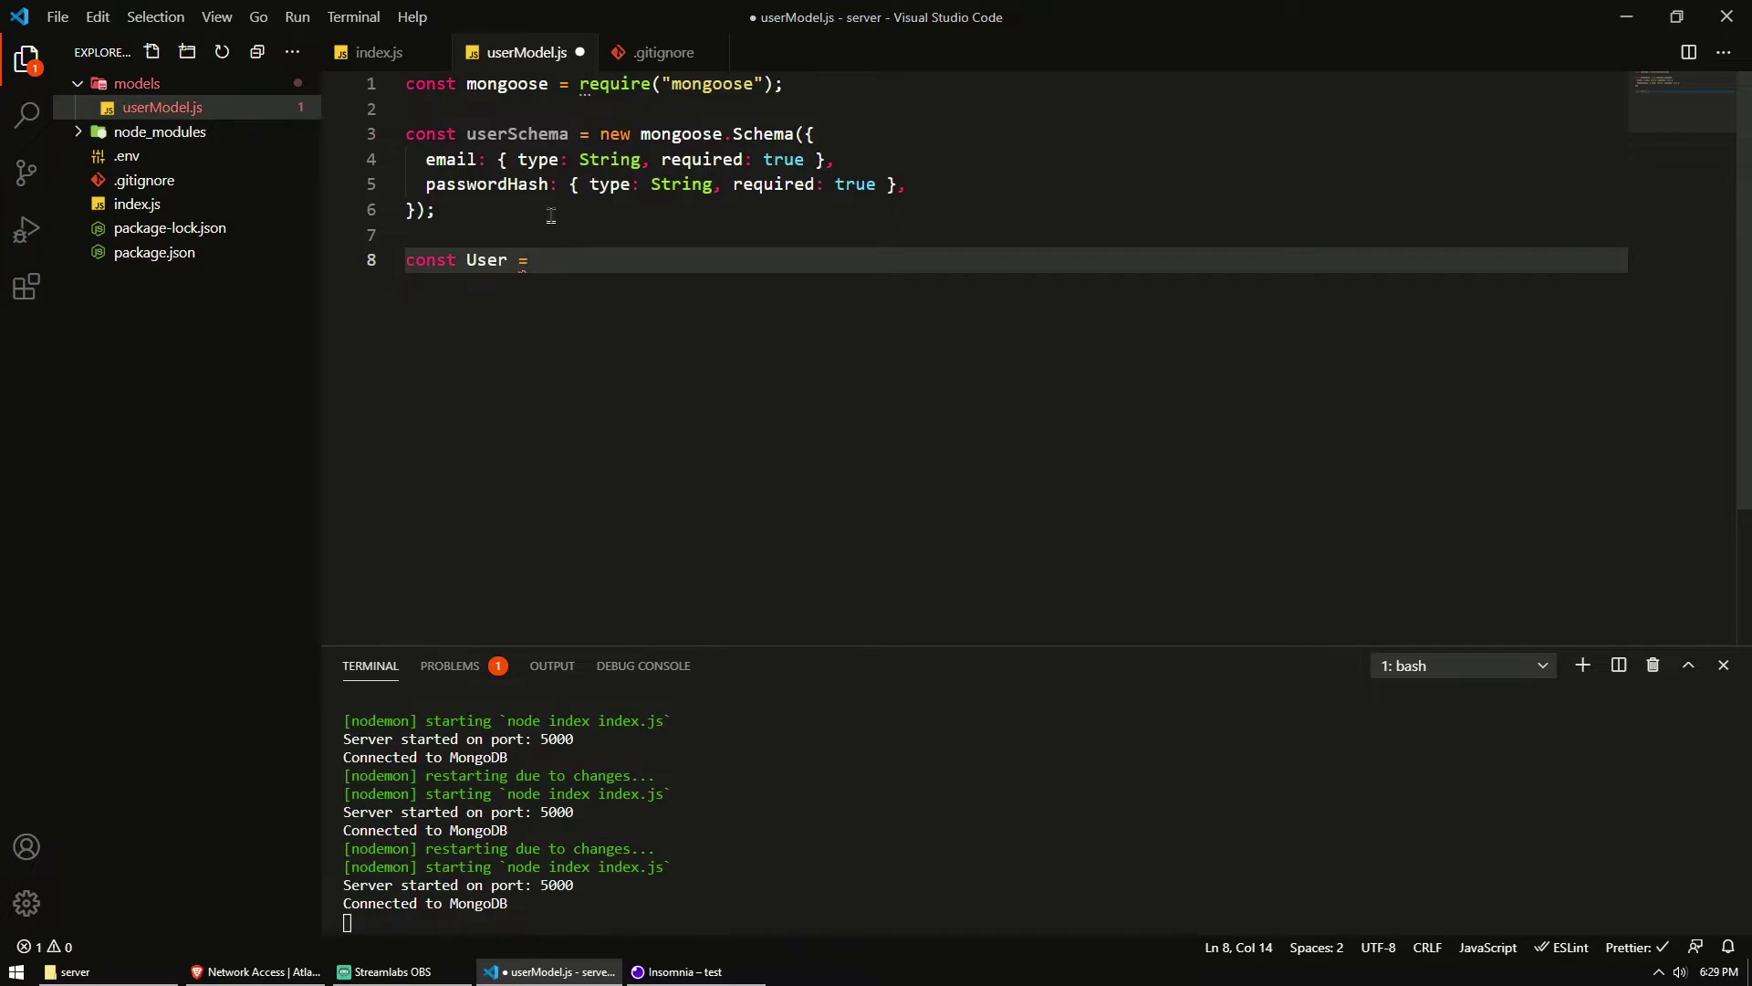
{"action": "type", "text": "mongoose.mode"}
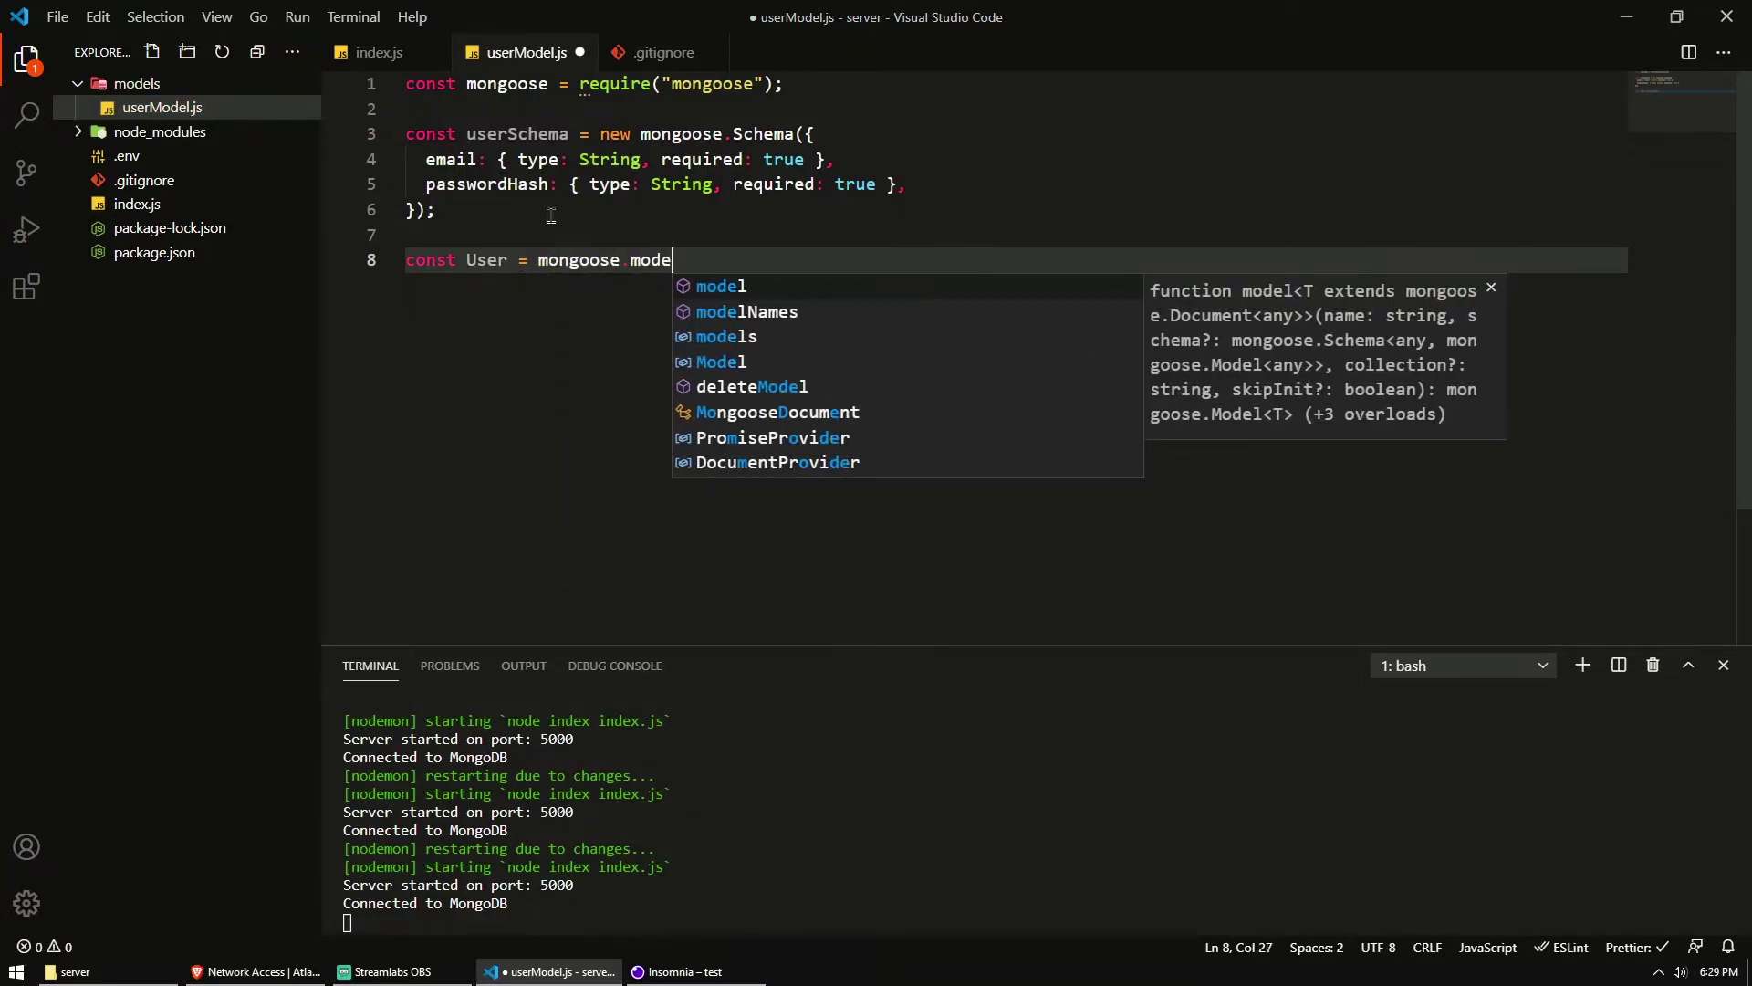
{"action": "type", "text": "l("}
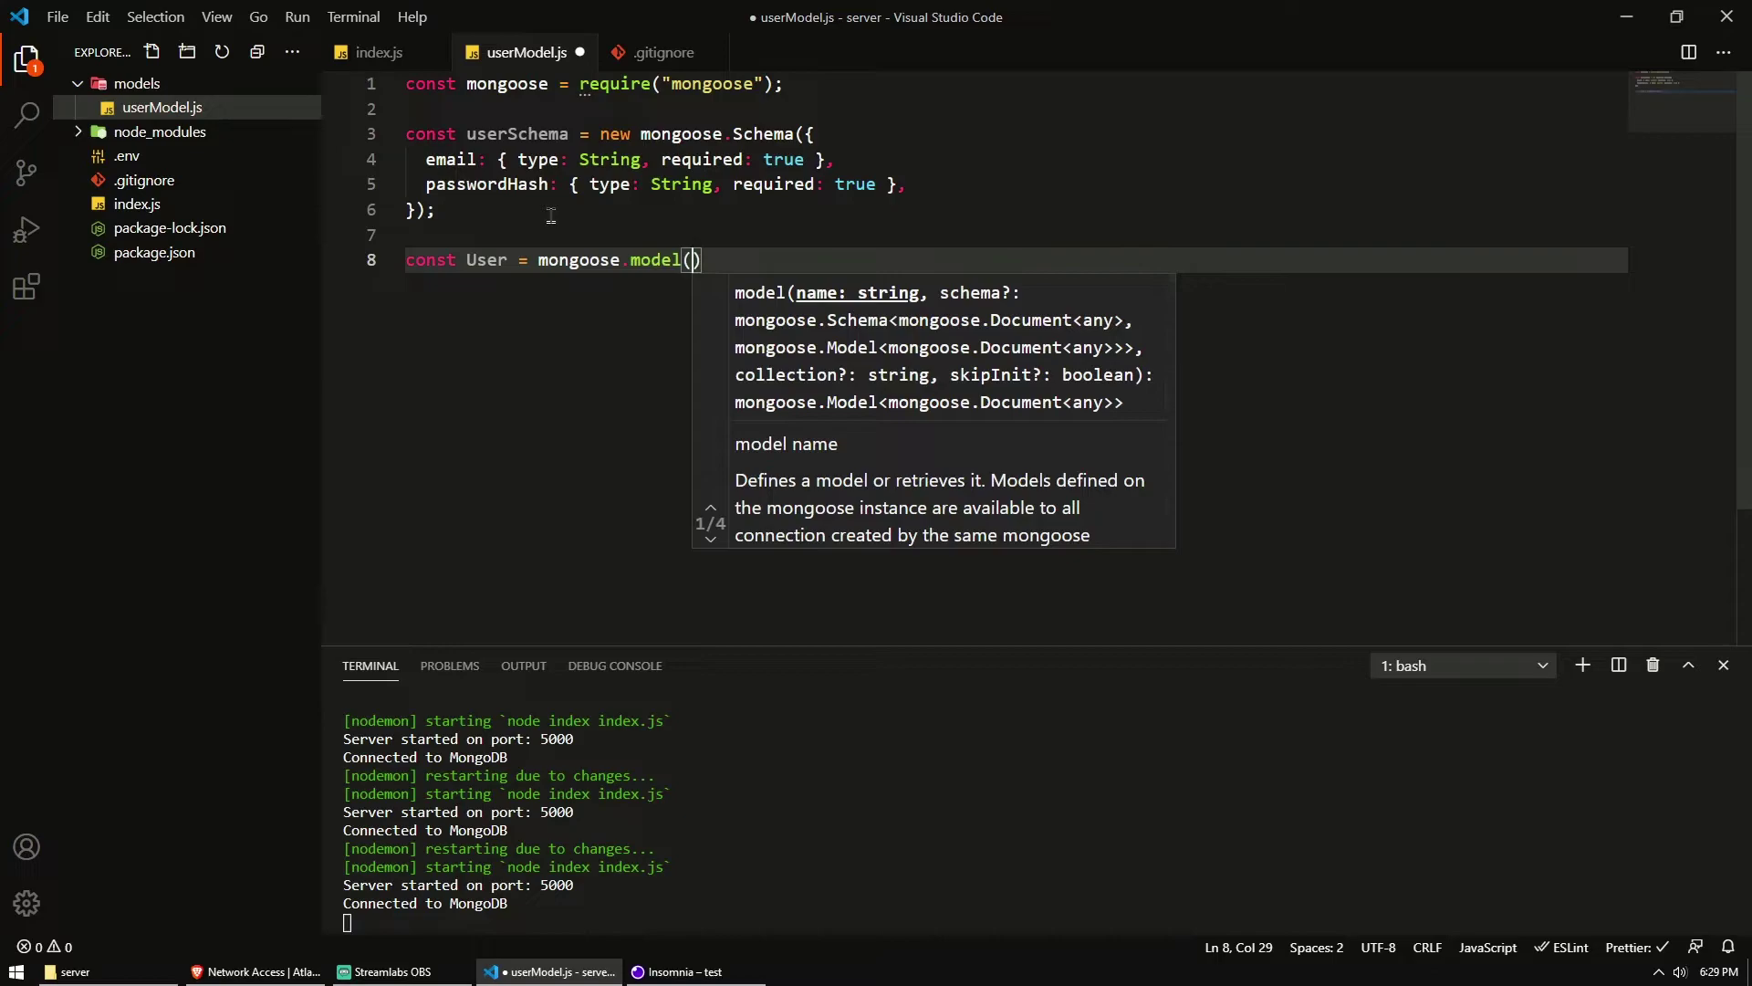
{"action": "type", "text": "\"user"}
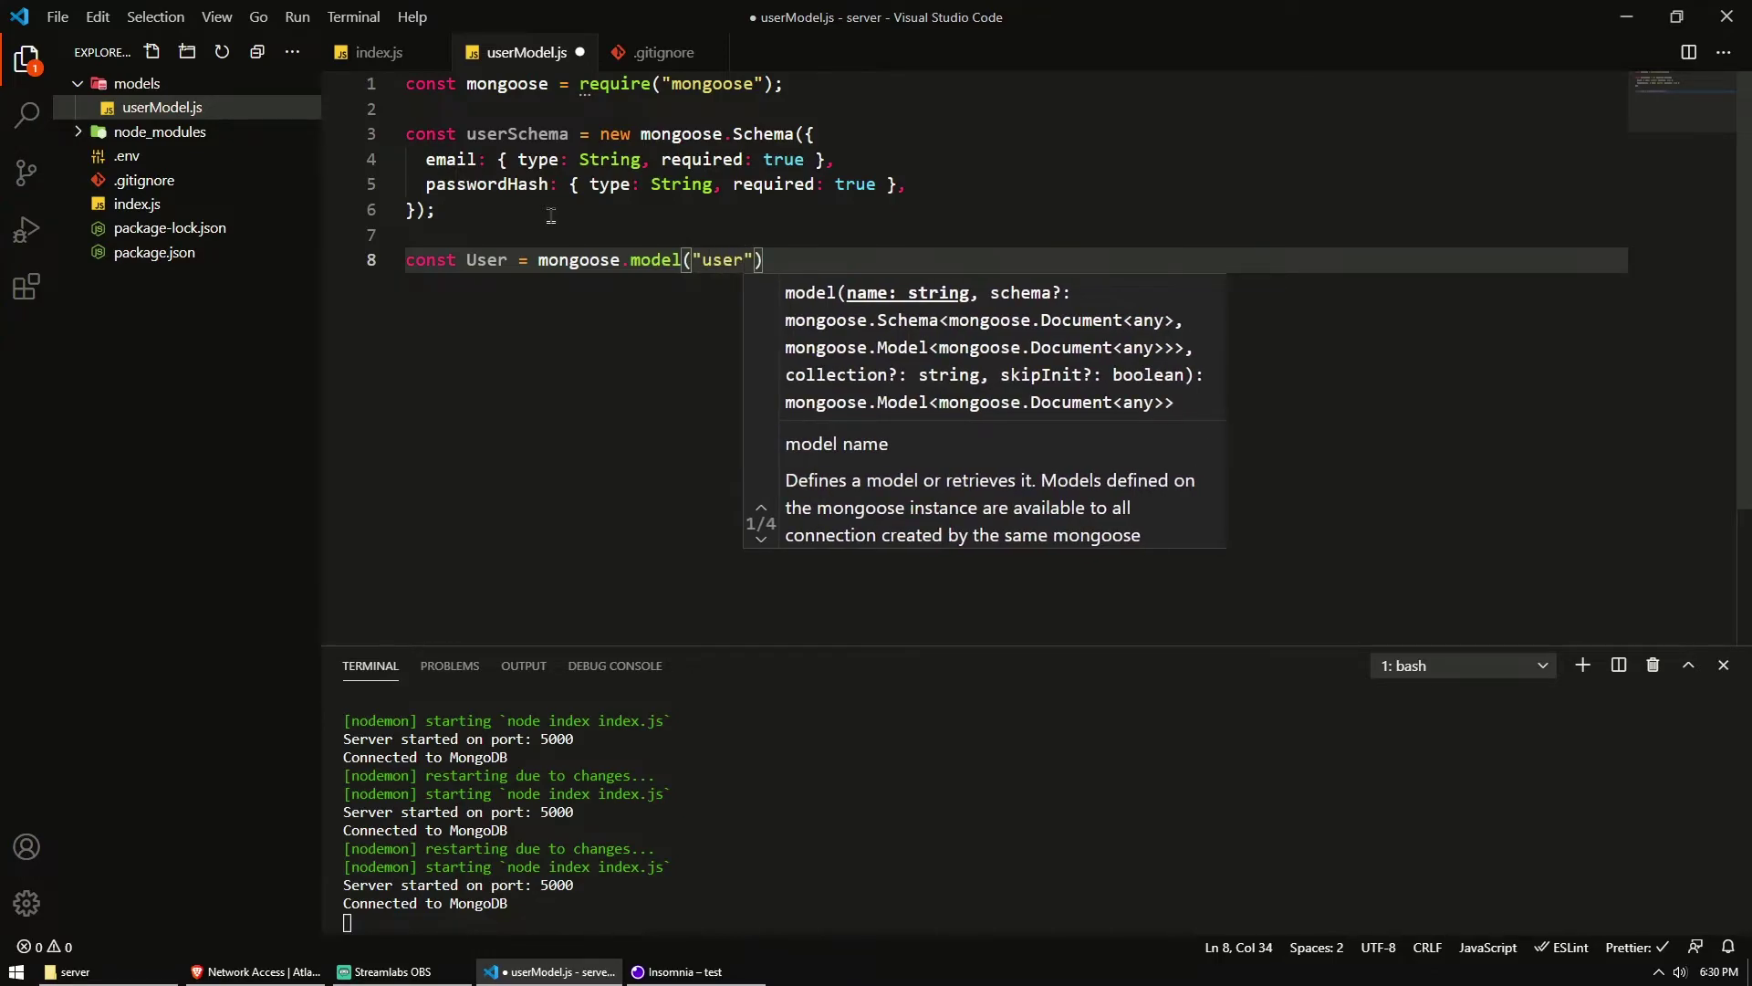
Step: Complete line 8 as mongoose.model("user", userSchema); followed by a blank line
{"action": "left_click_drag", "start_coordinate": [693, 259], "coordinate": [760, 259]}
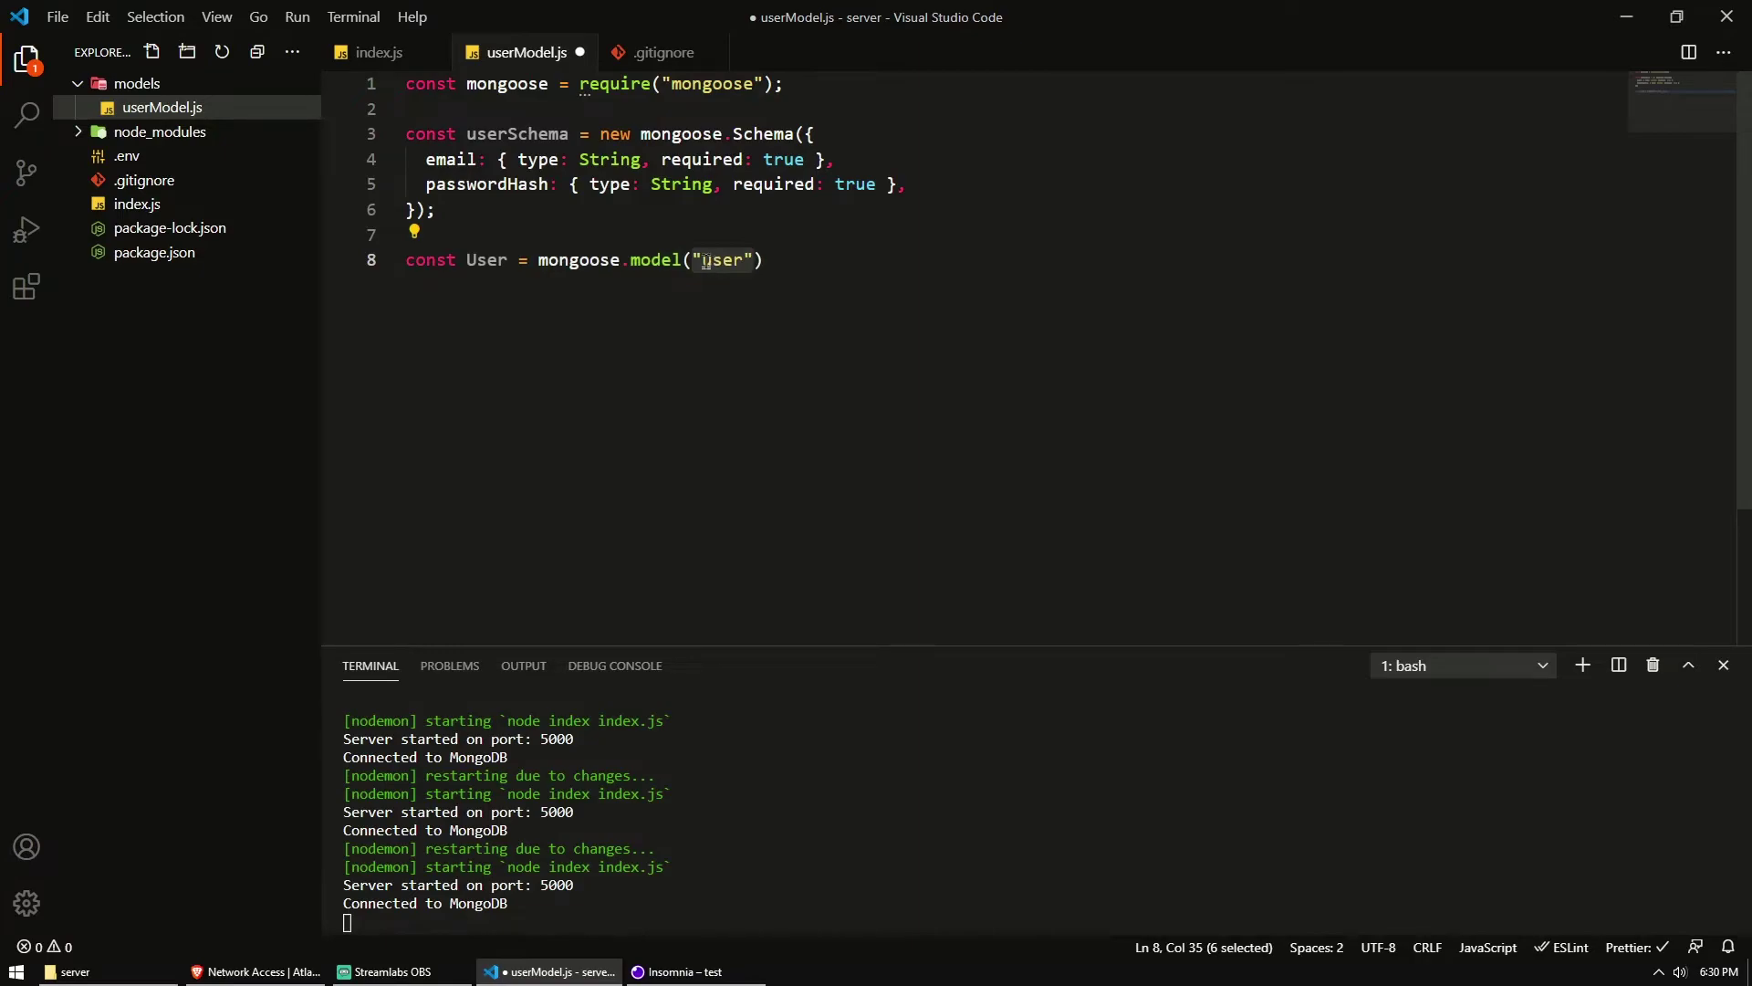
{"action": "left_click_drag", "start_coordinate": [703, 258], "coordinate": [747, 258]}
{"action": "left_click", "coordinate": [746, 259]}
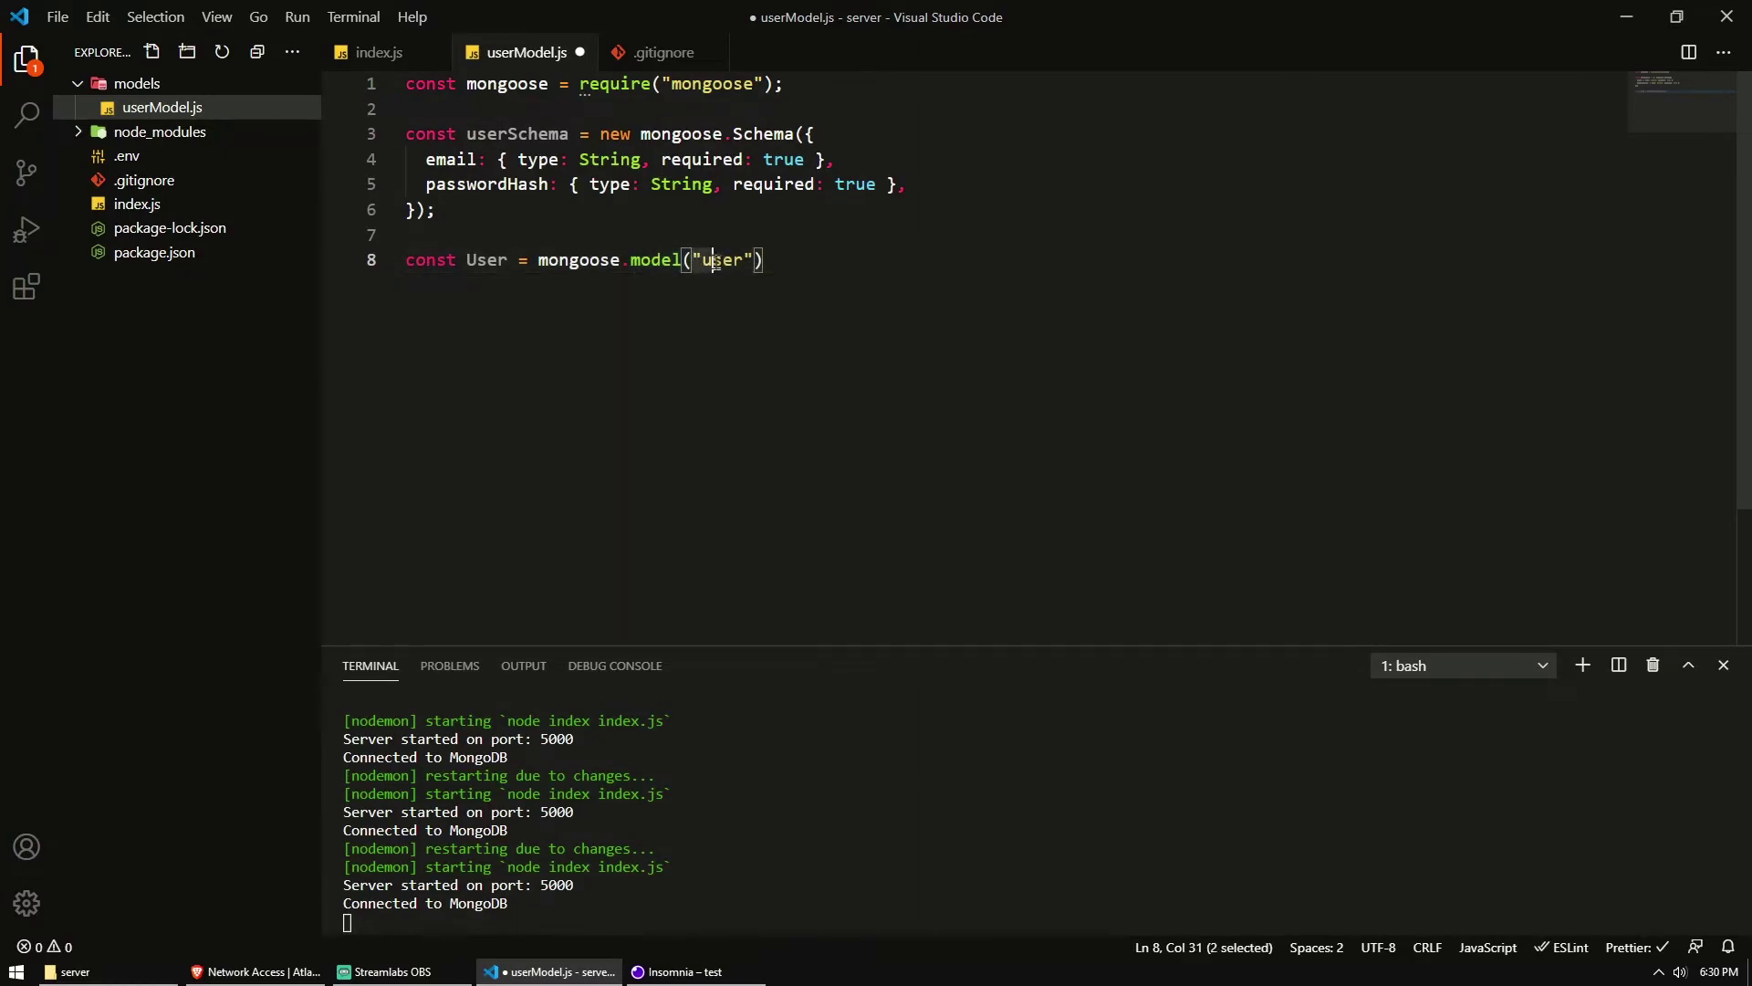
{"action": "left_click_drag", "start_coordinate": [693, 259], "coordinate": [762, 259]}
{"action": "left_click", "coordinate": [823, 234]}
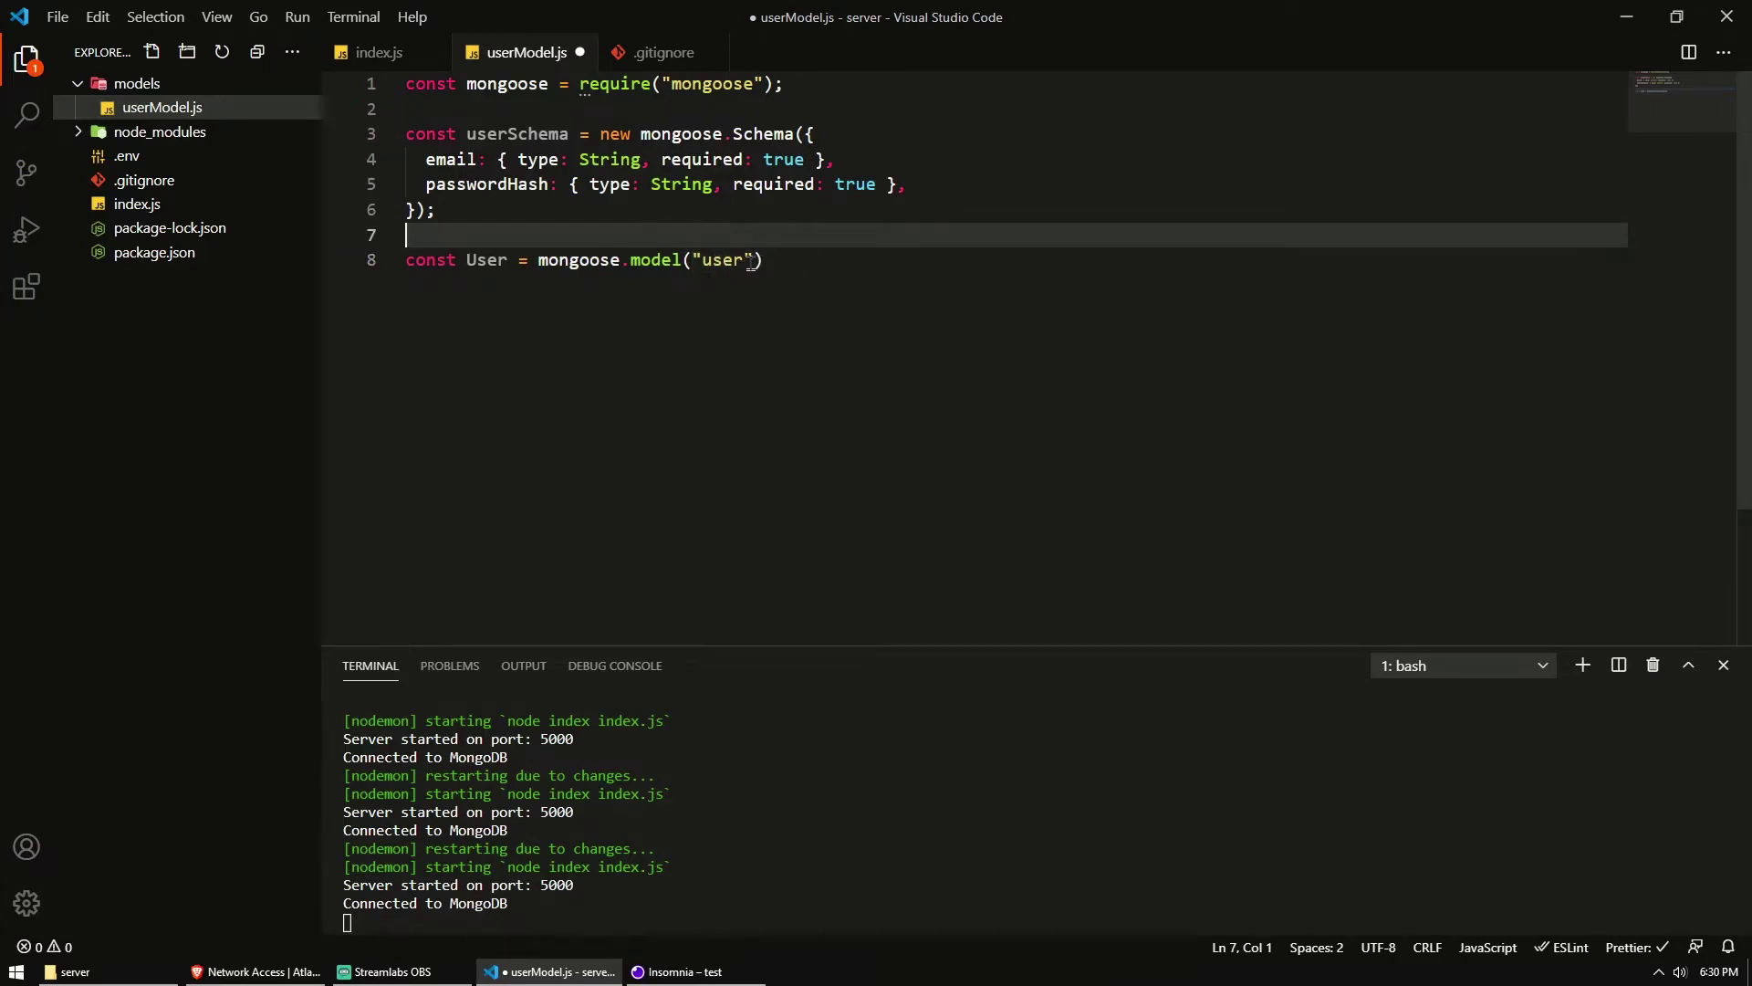
{"action": "left_click", "coordinate": [751, 260]}
{"action": "type", "text": ","}
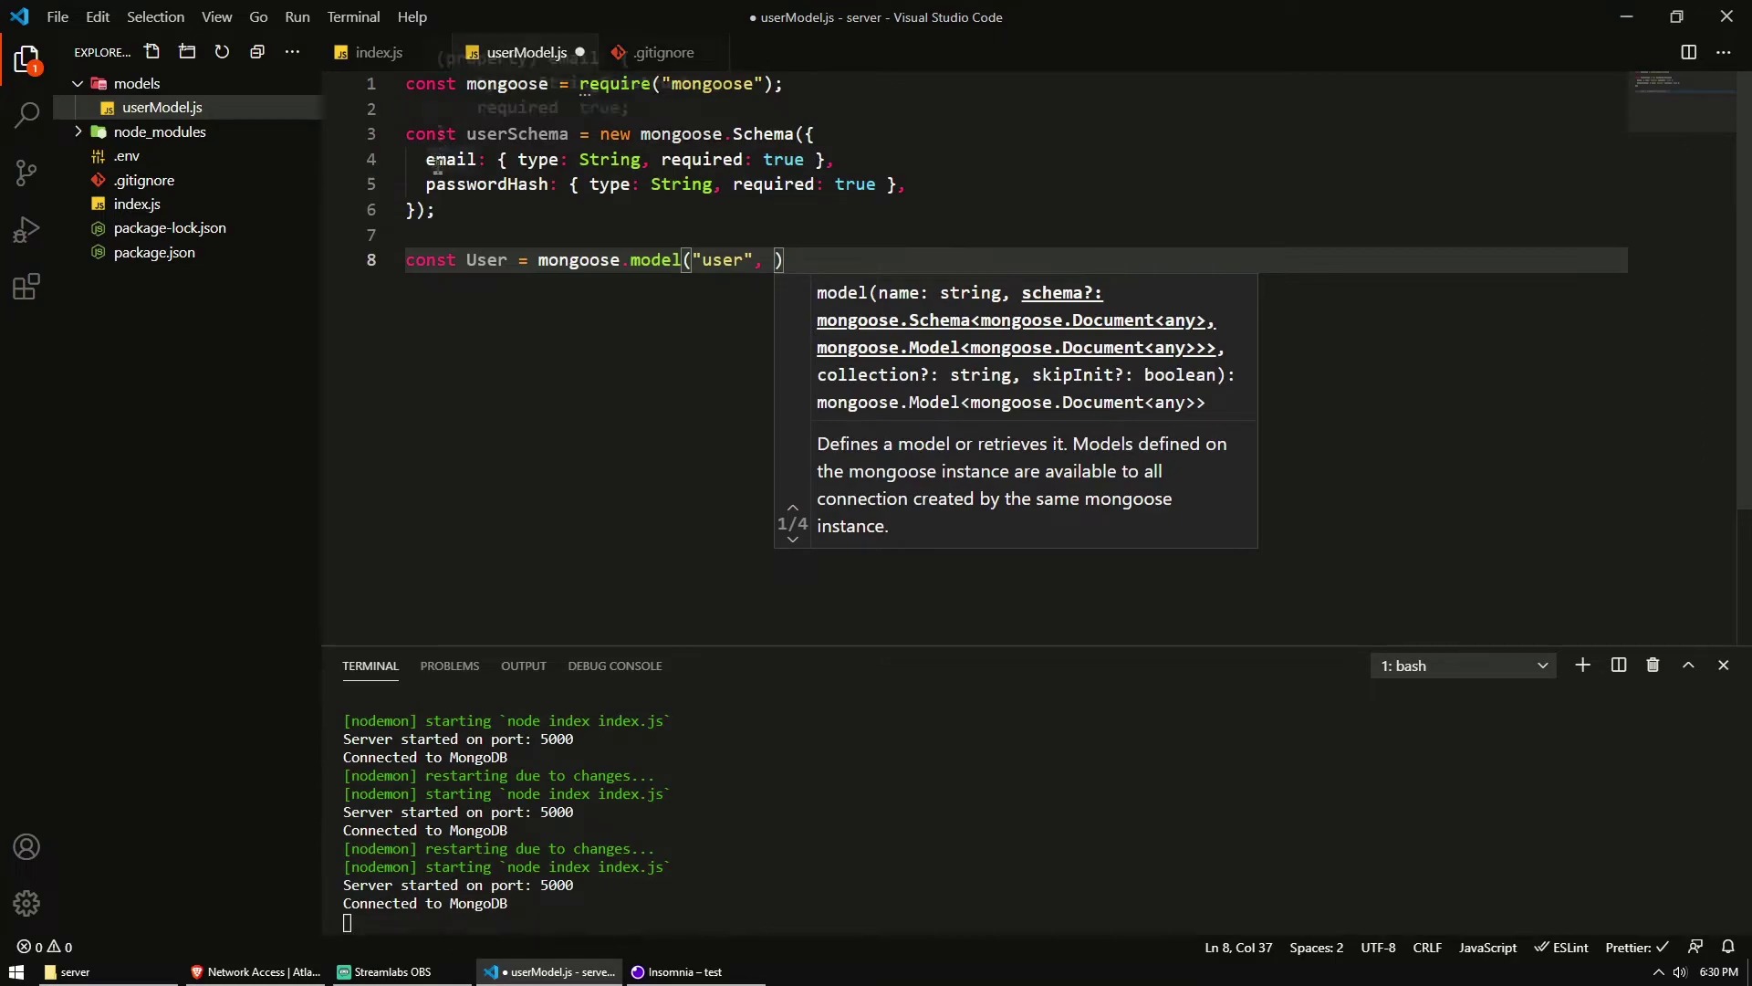
{"action": "type", "text": "use"}
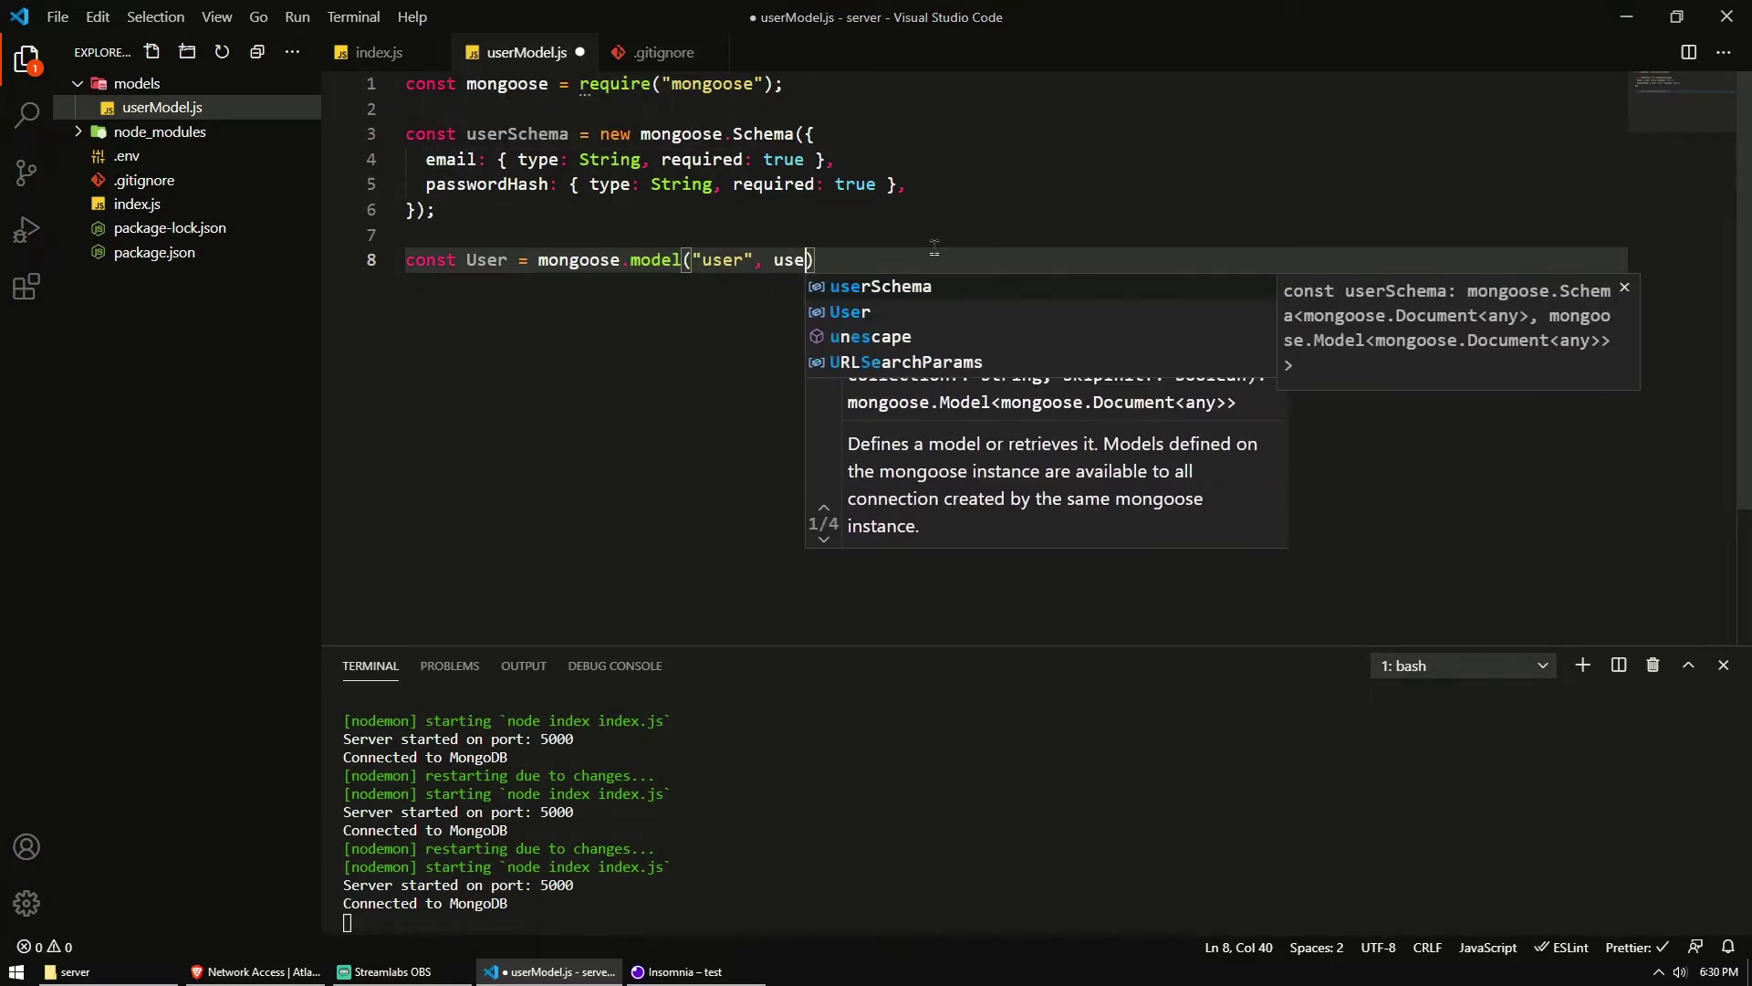
{"action": "key", "text": "Tab"}
{"action": "key", "text": "End"}
{"action": "type", "text": ";"}
{"action": "key", "text": "Return"}
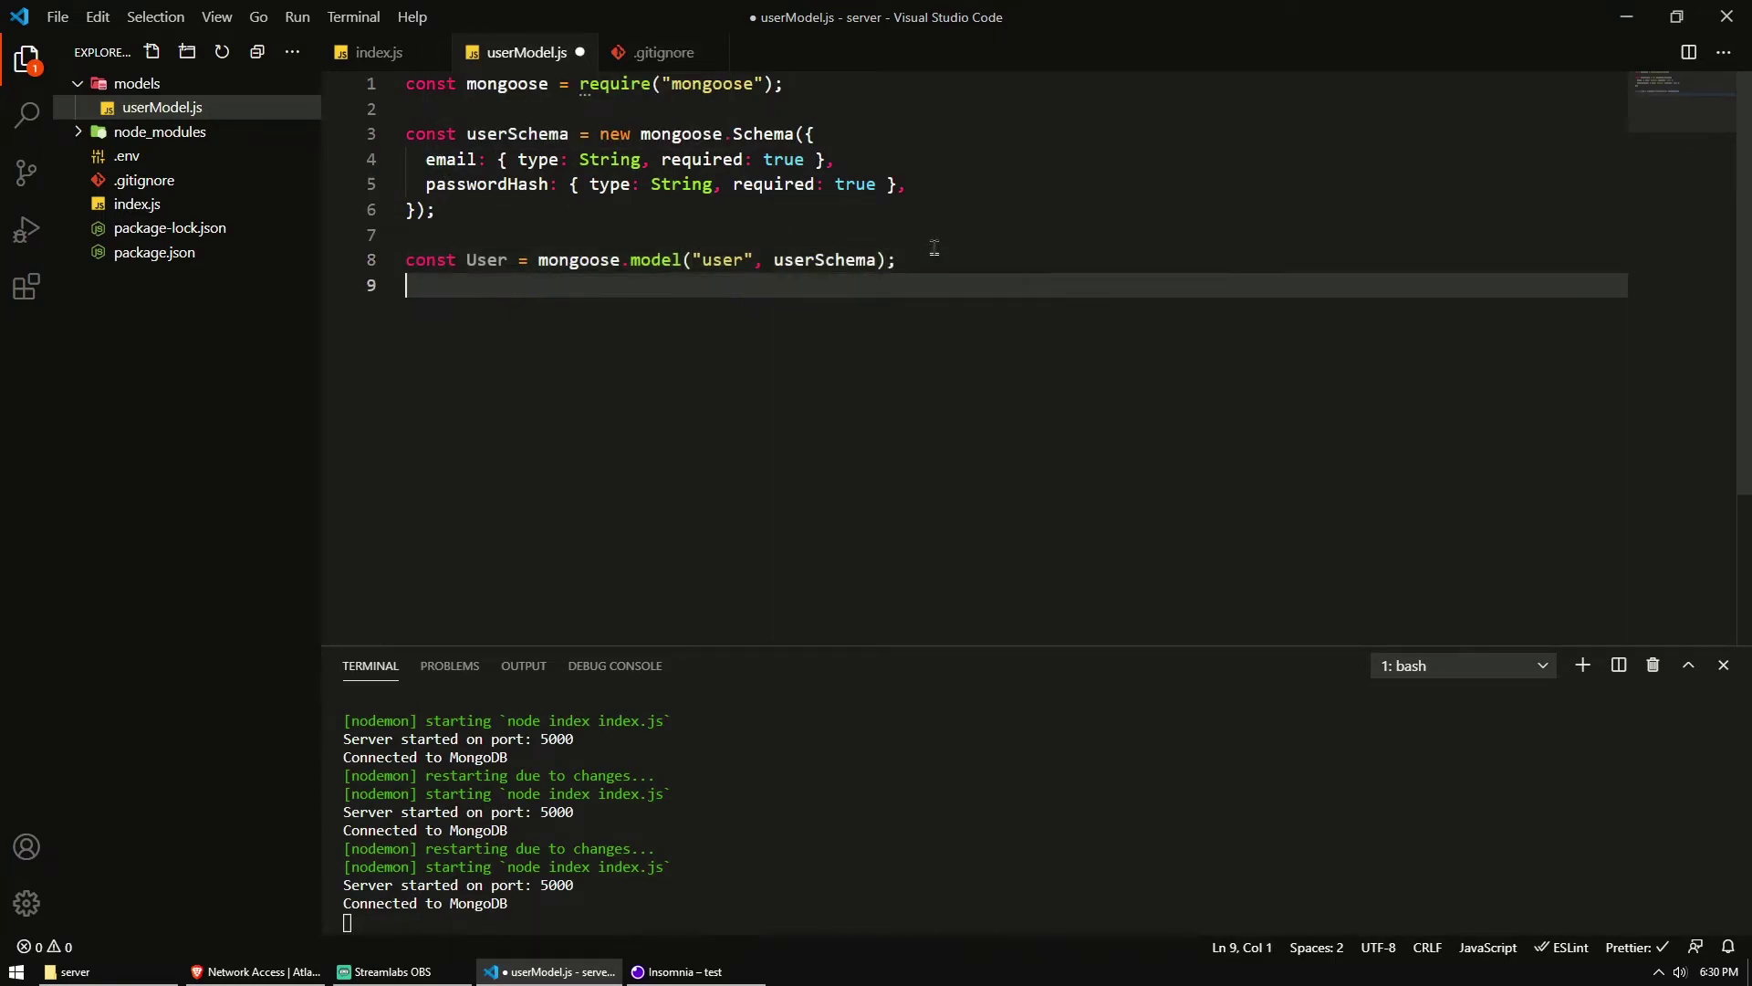
{"action": "key", "text": "Return"}
{"action": "type", "text": "mo"}
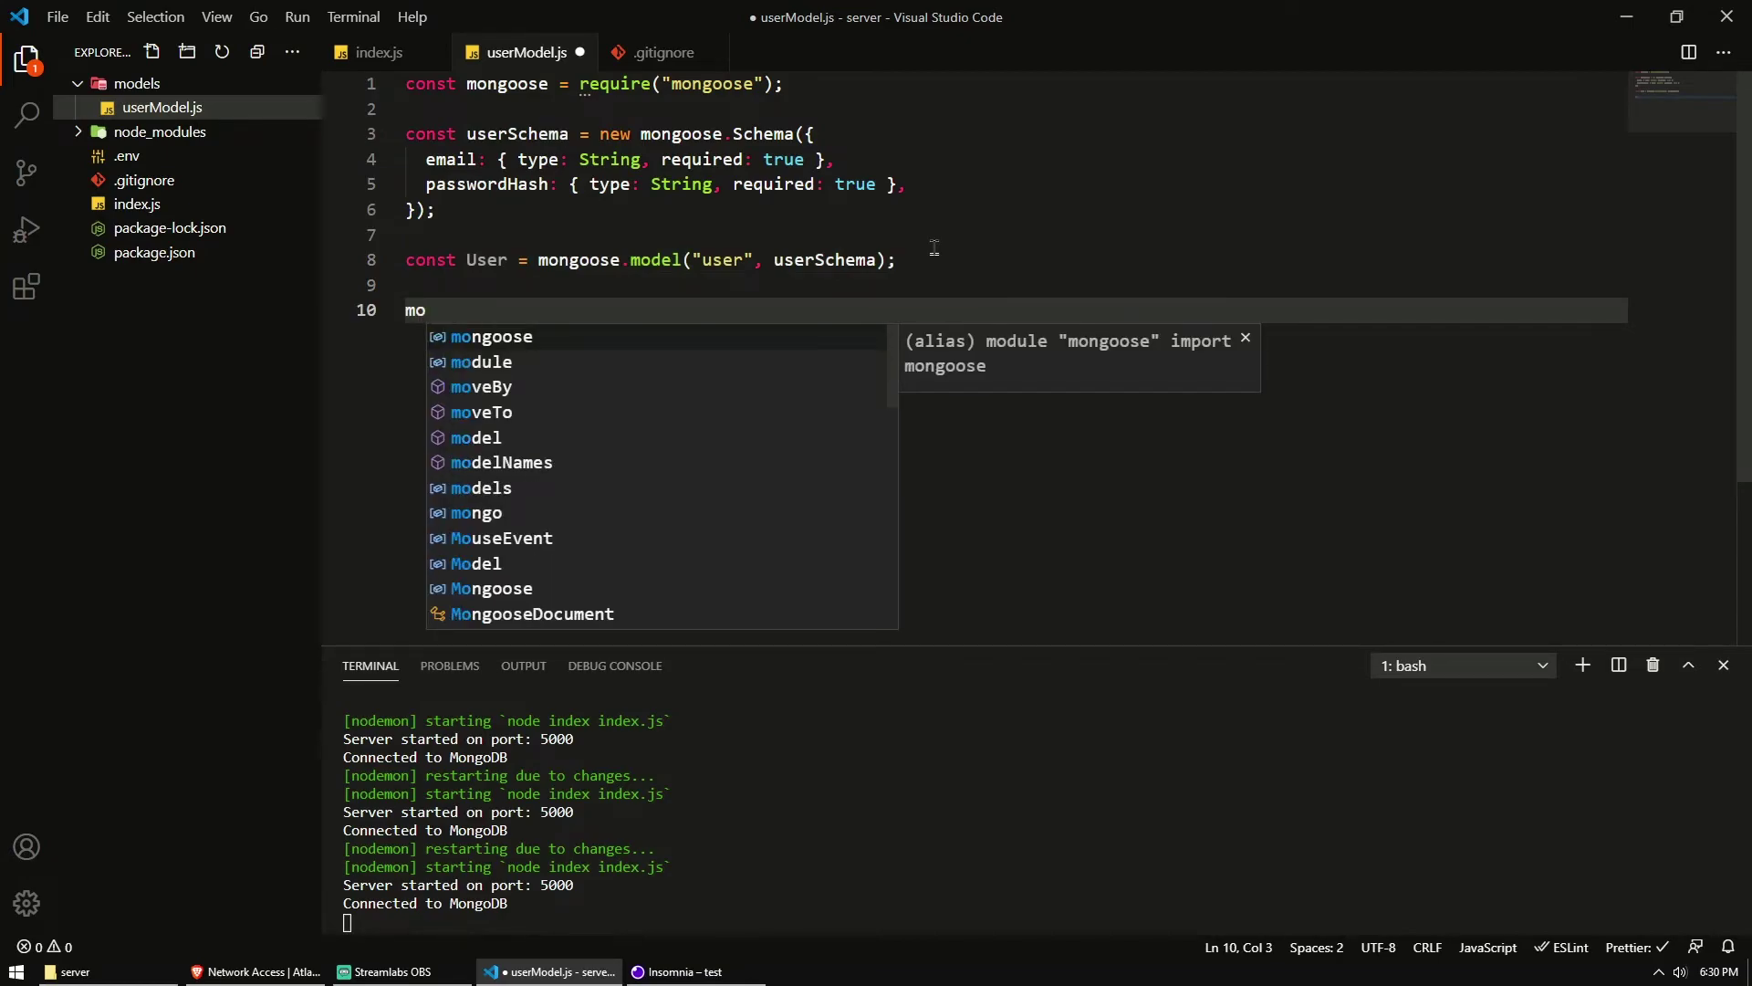
{"action": "type", "text": "dule.exports"}
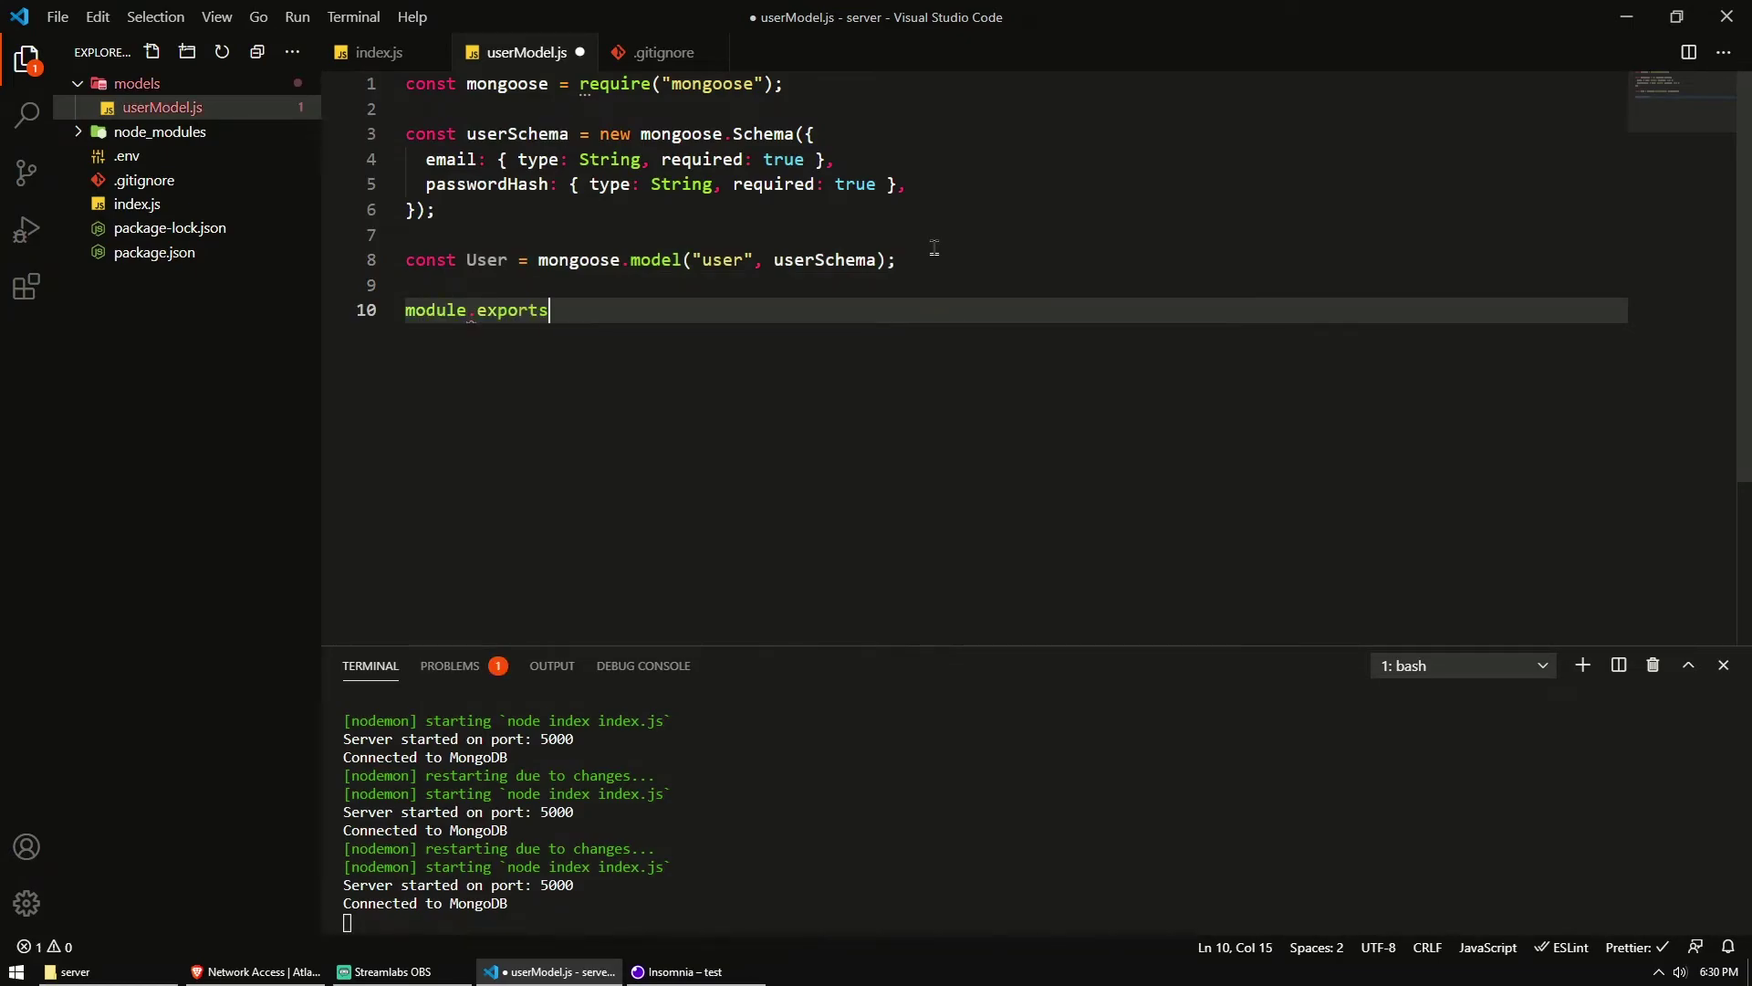
{"action": "type", "text": " = User;"}
Step: End the file with module.exports = User; plus an empty line, and save
{"action": "left_click", "coordinate": [468, 258]}
{"action": "left_click", "coordinate": [821, 307]}
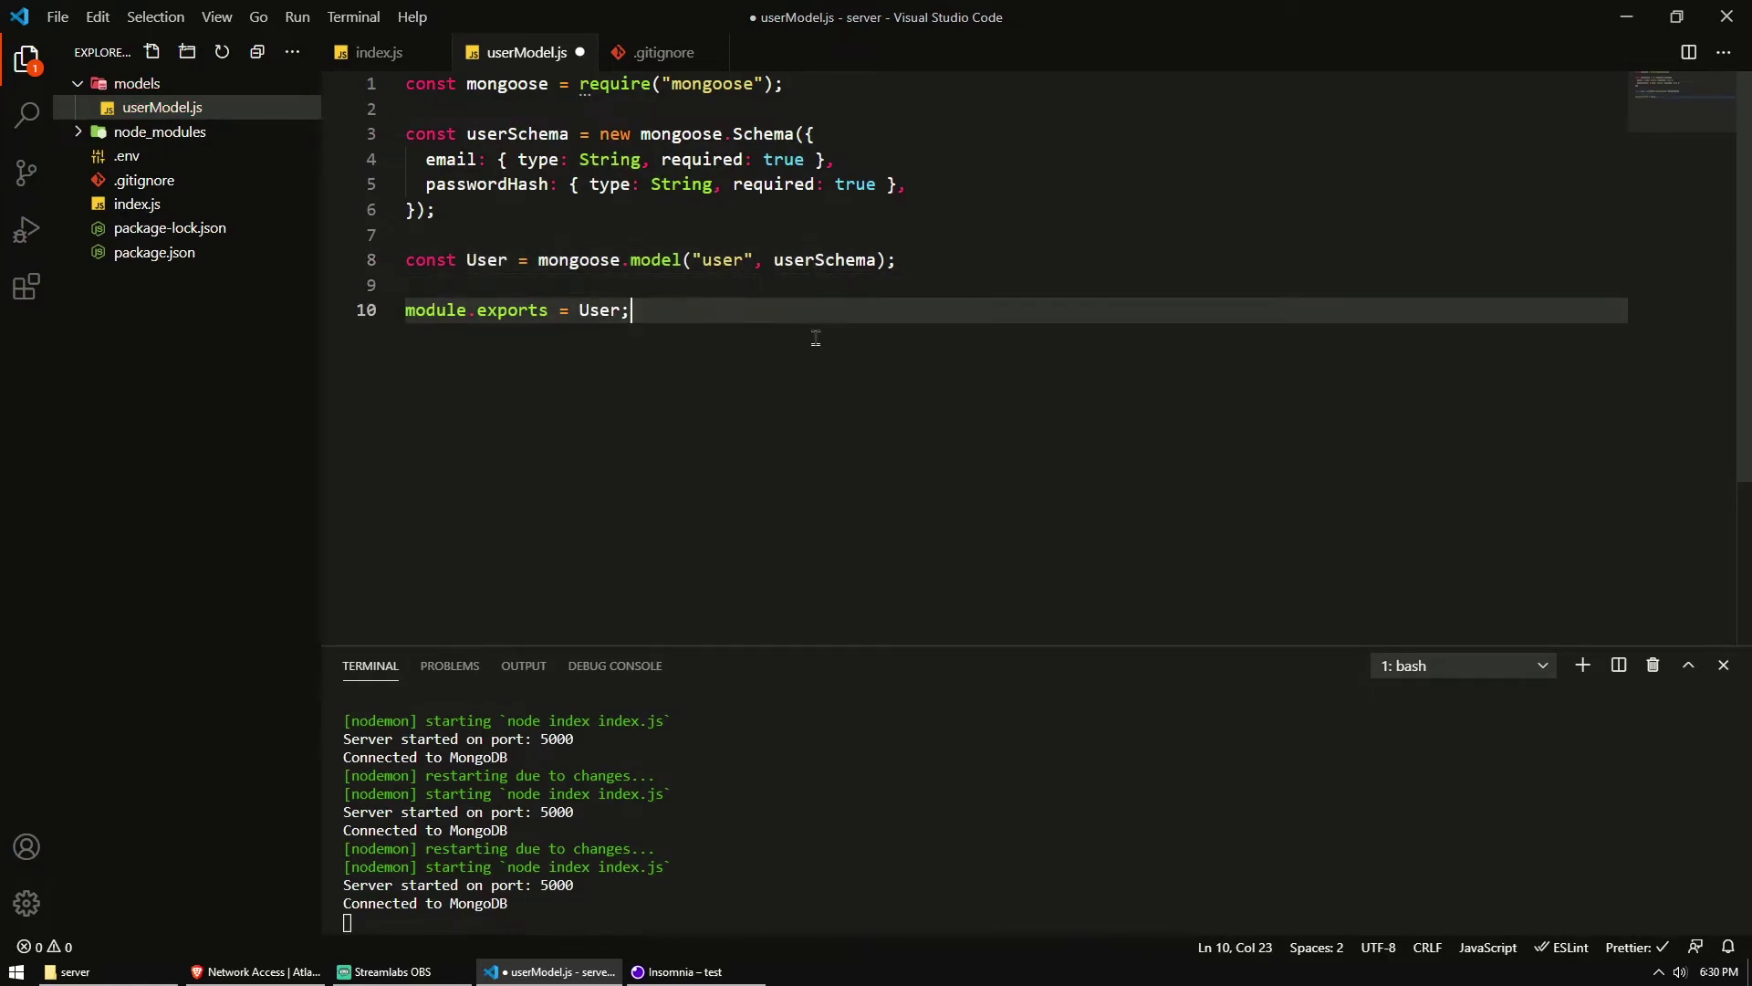
{"action": "key", "text": "Return"}
{"action": "key", "text": "ctrl+s"}
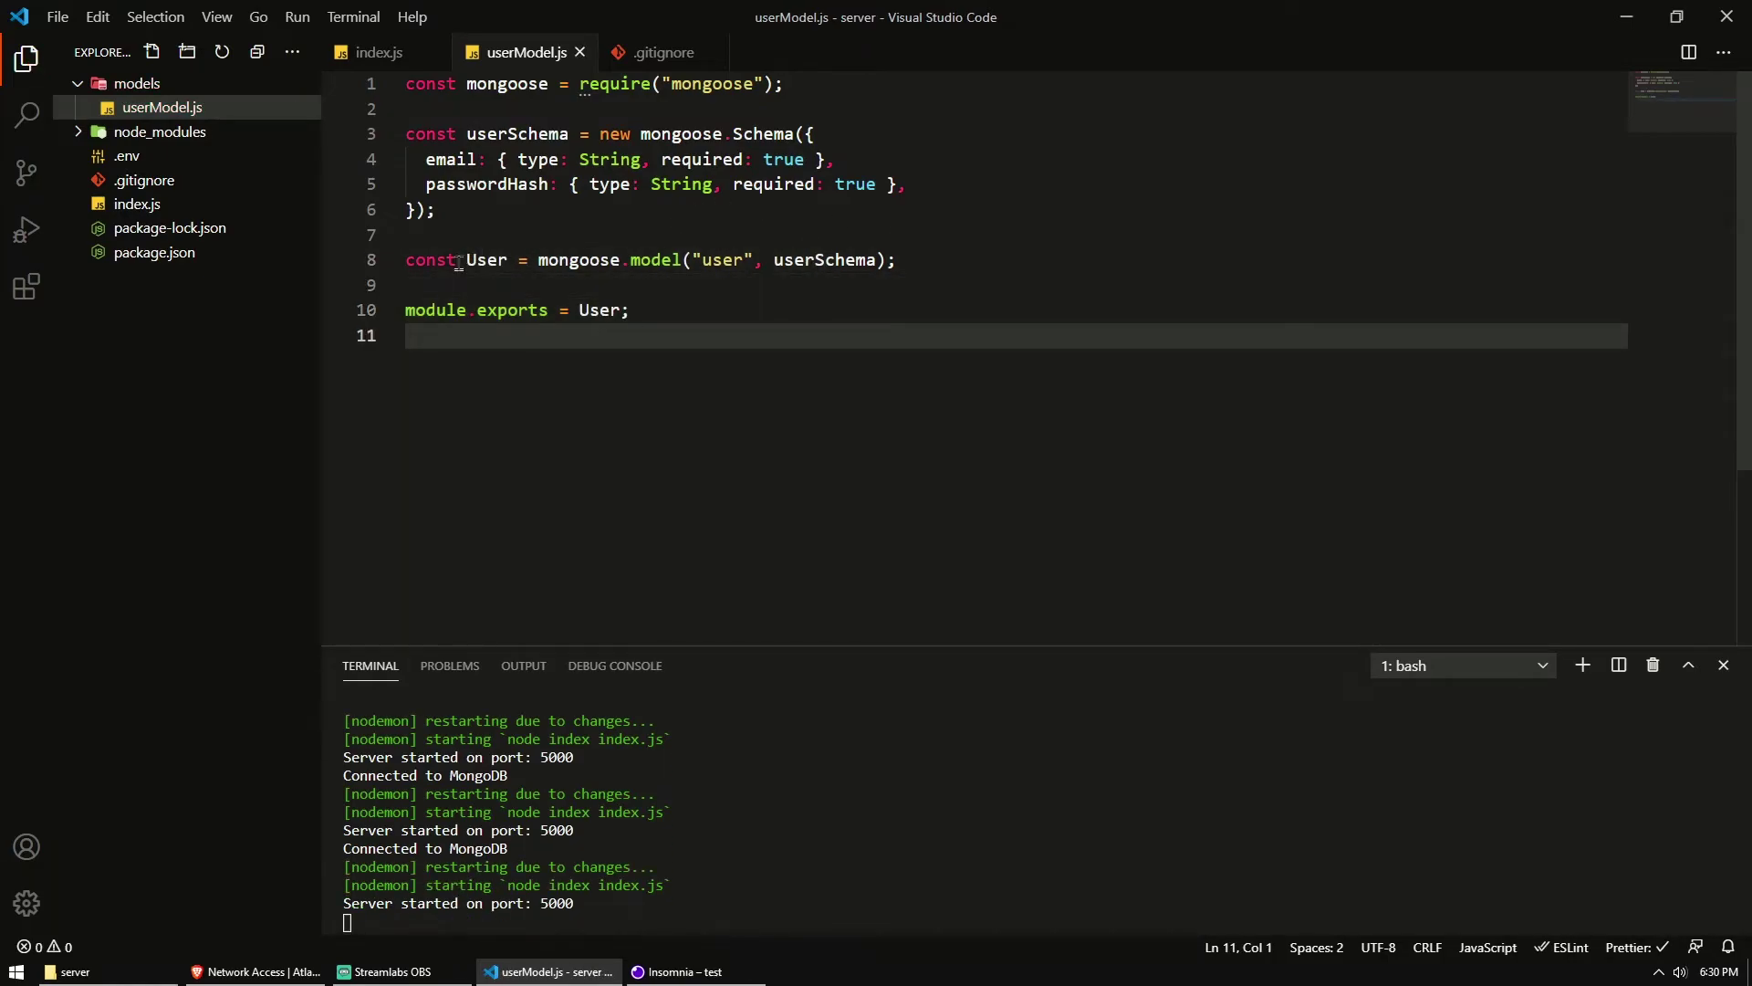
Step: Review the User references on lines 8 and 10 and the whole file's code
{"action": "double_click", "coordinate": [486, 259]}
{"action": "left_click", "coordinate": [701, 334]}
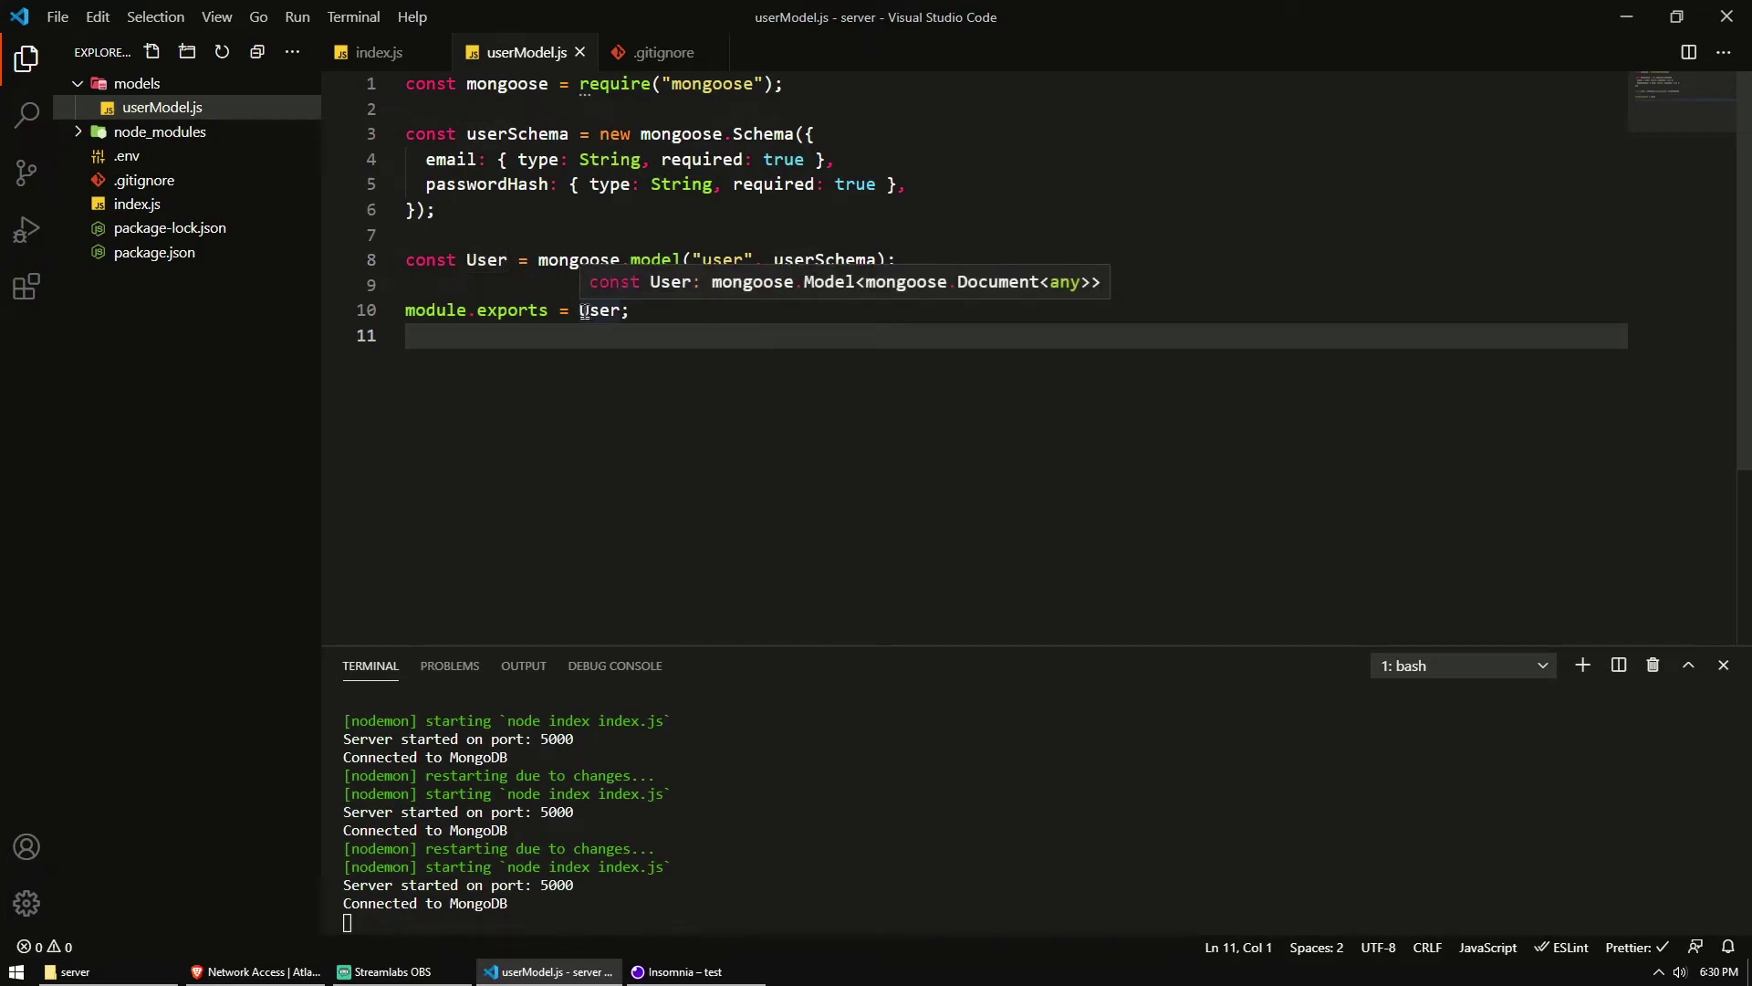
{"action": "double_click", "coordinate": [600, 310]}
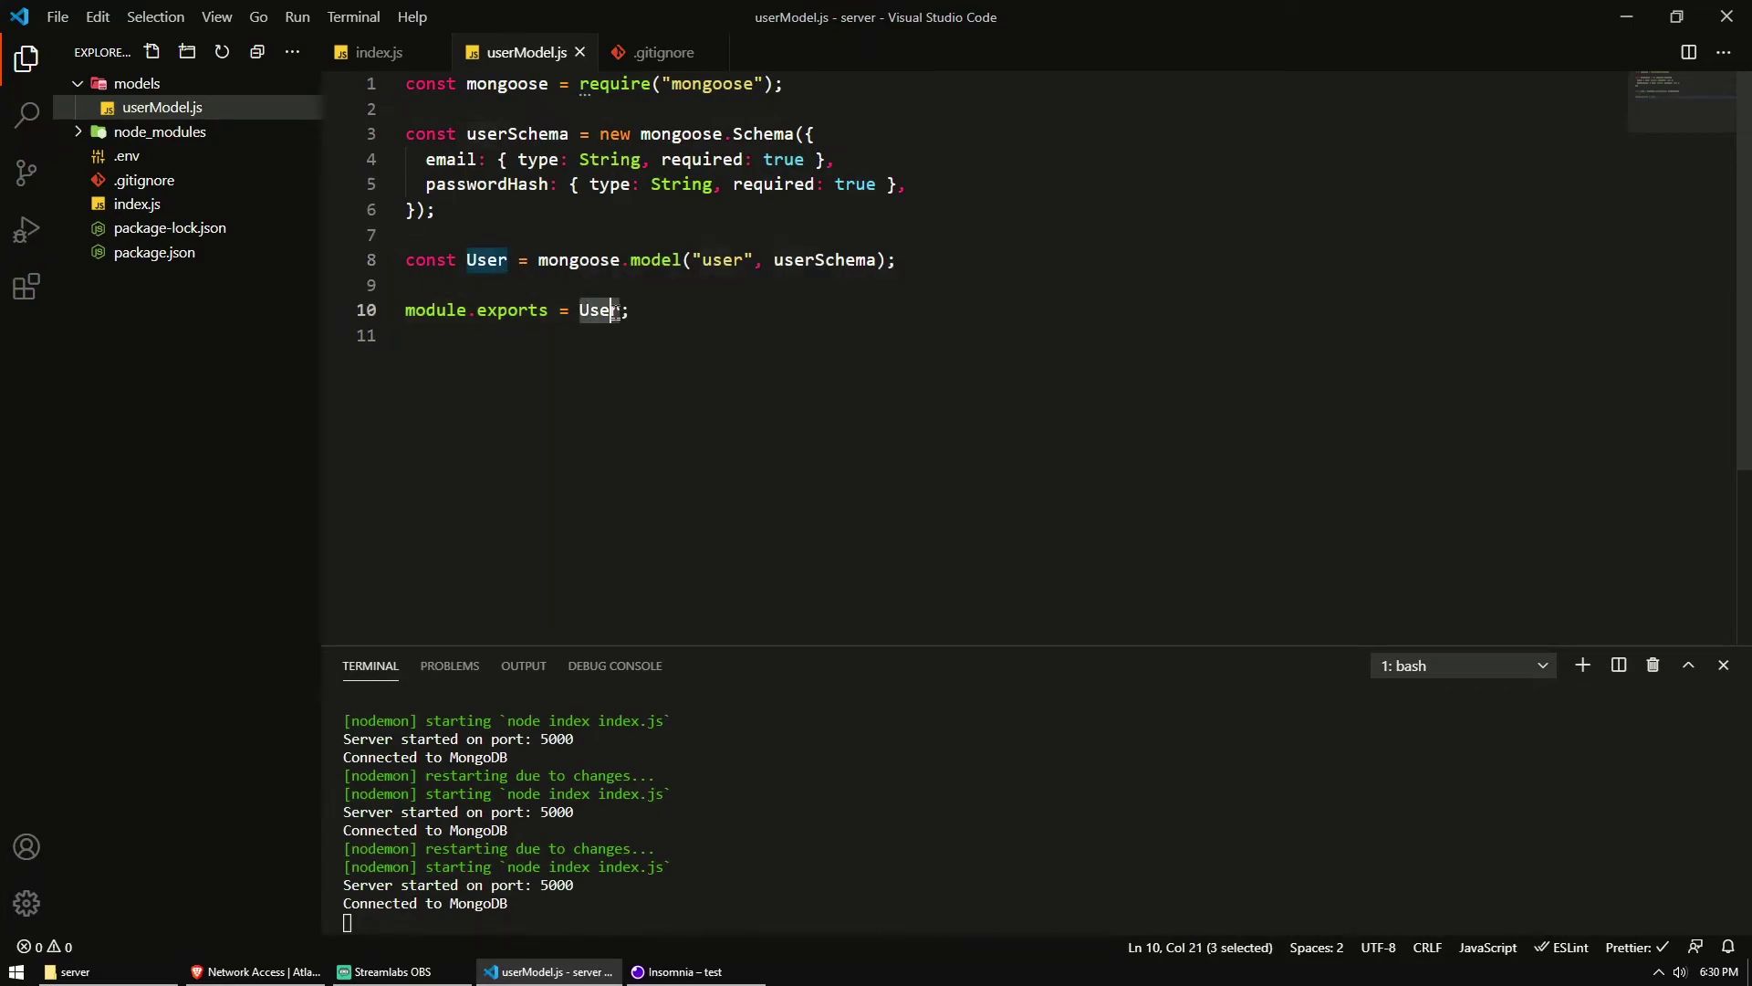
{"action": "left_click", "coordinate": [670, 317]}
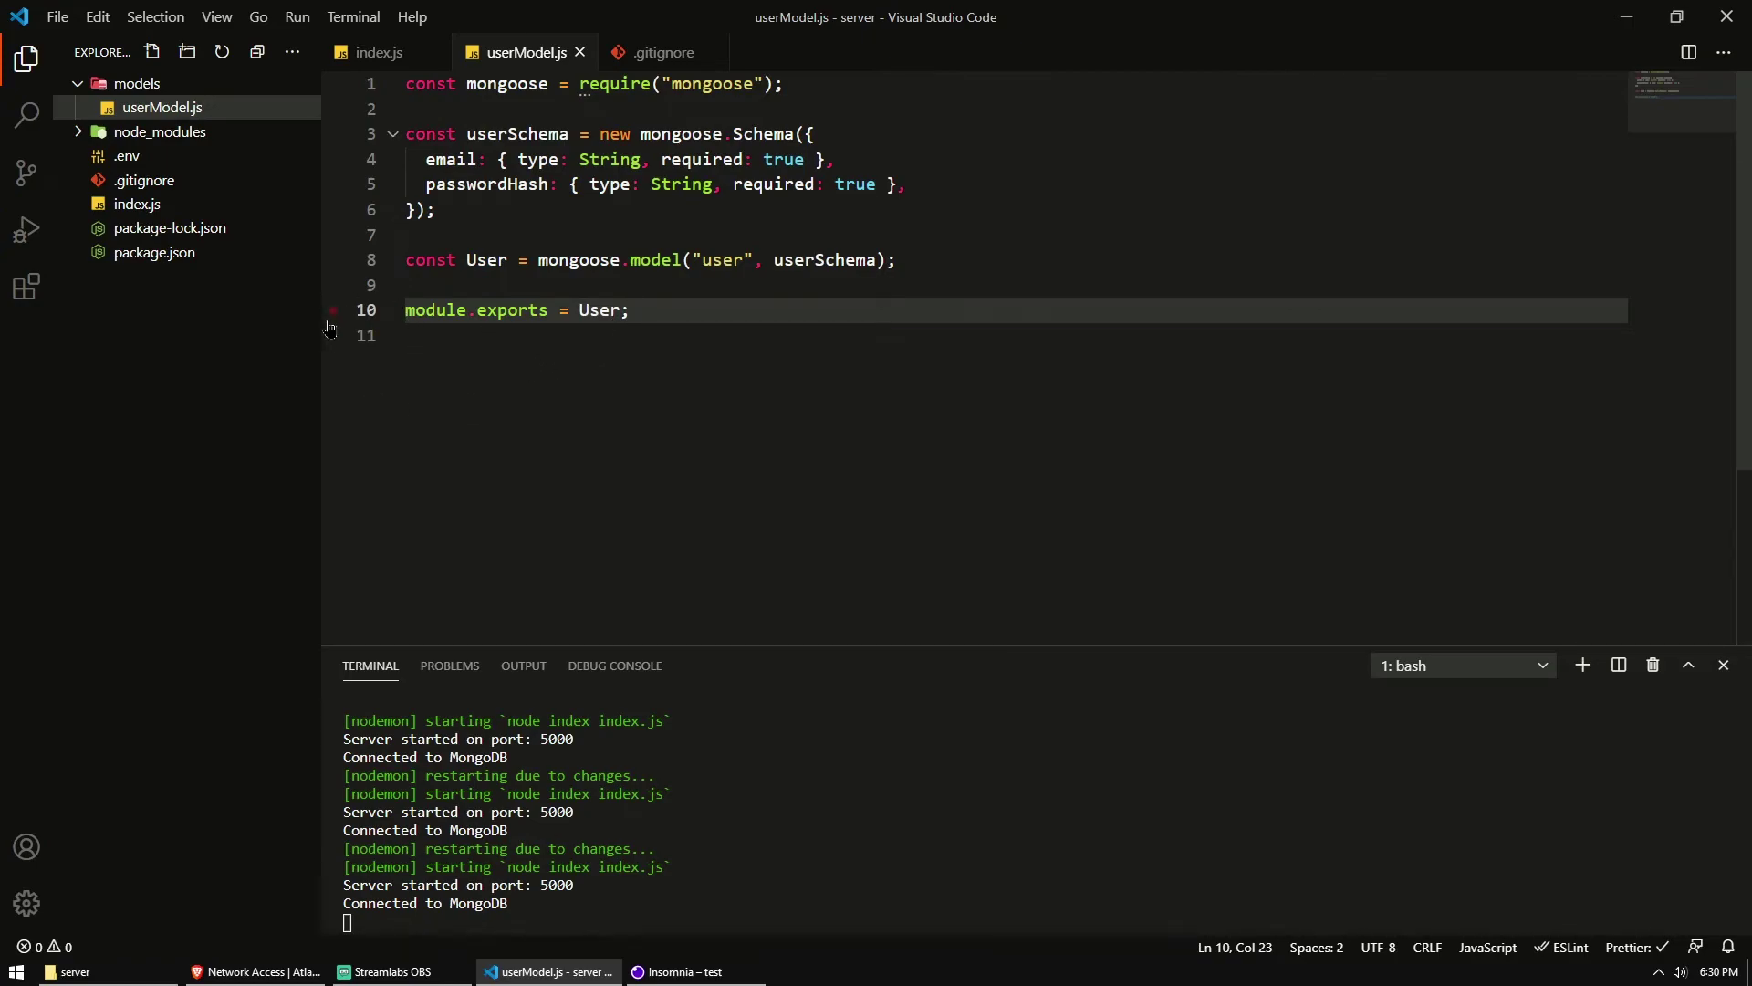
{"action": "left_click", "coordinate": [692, 340]}
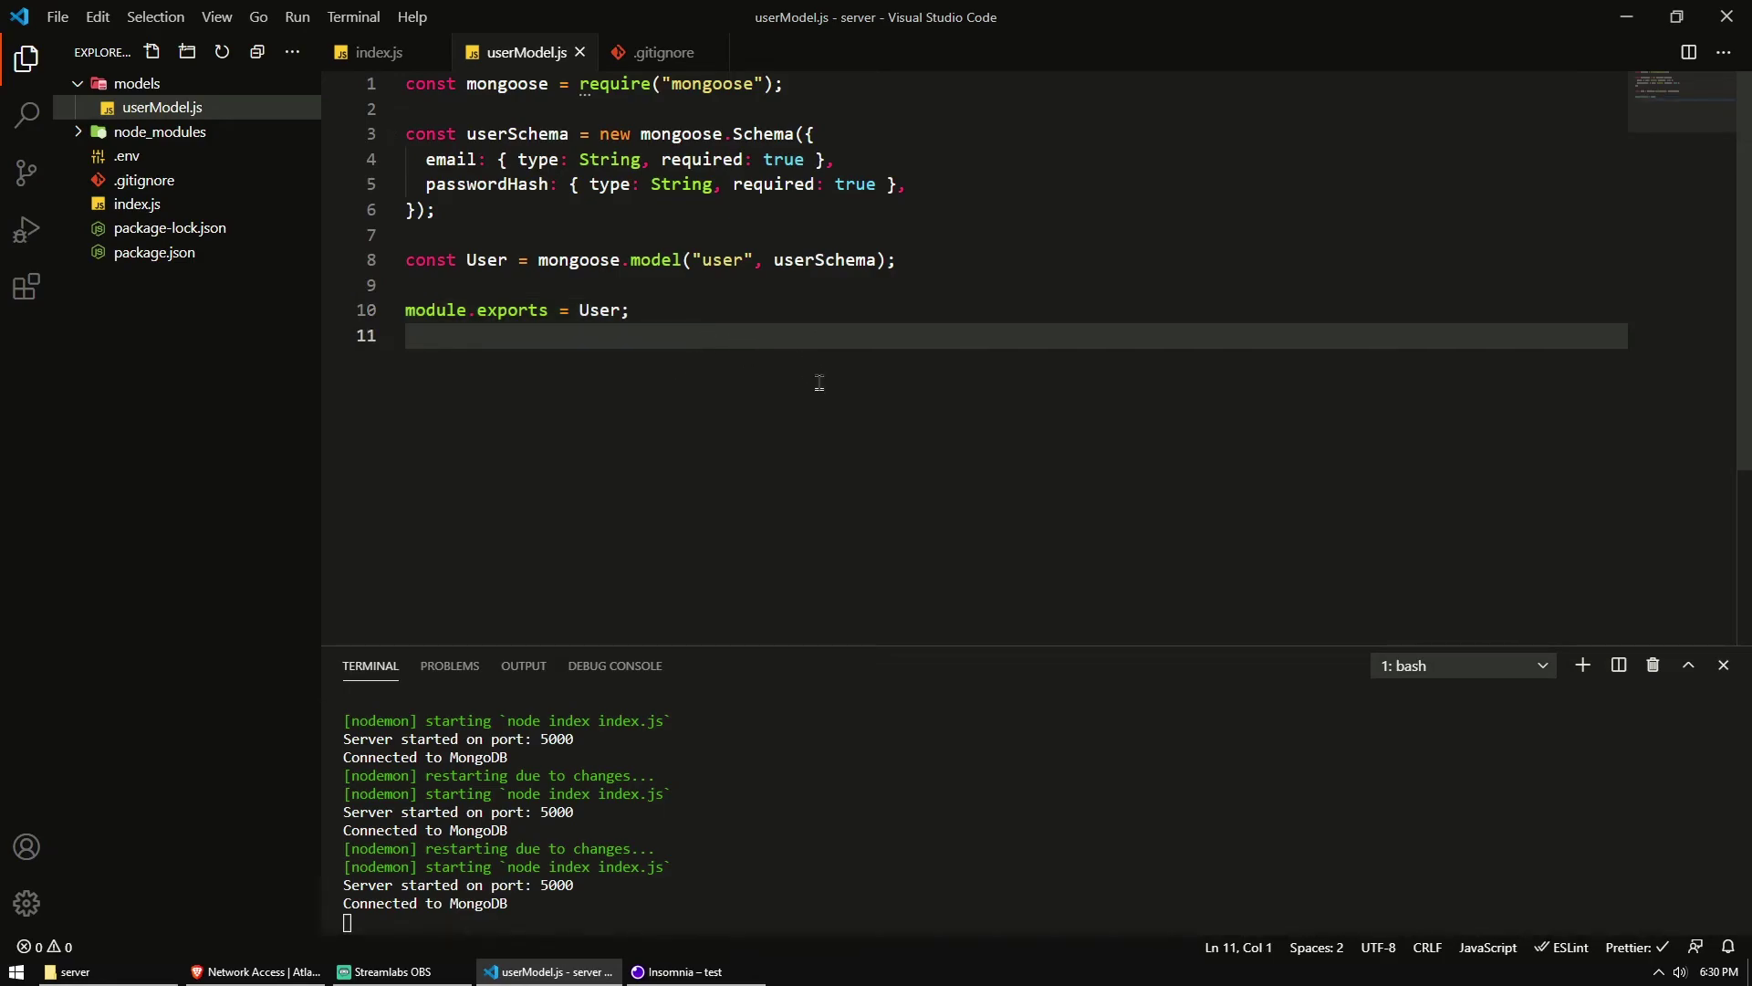
{"action": "key", "text": "ctrl+a"}
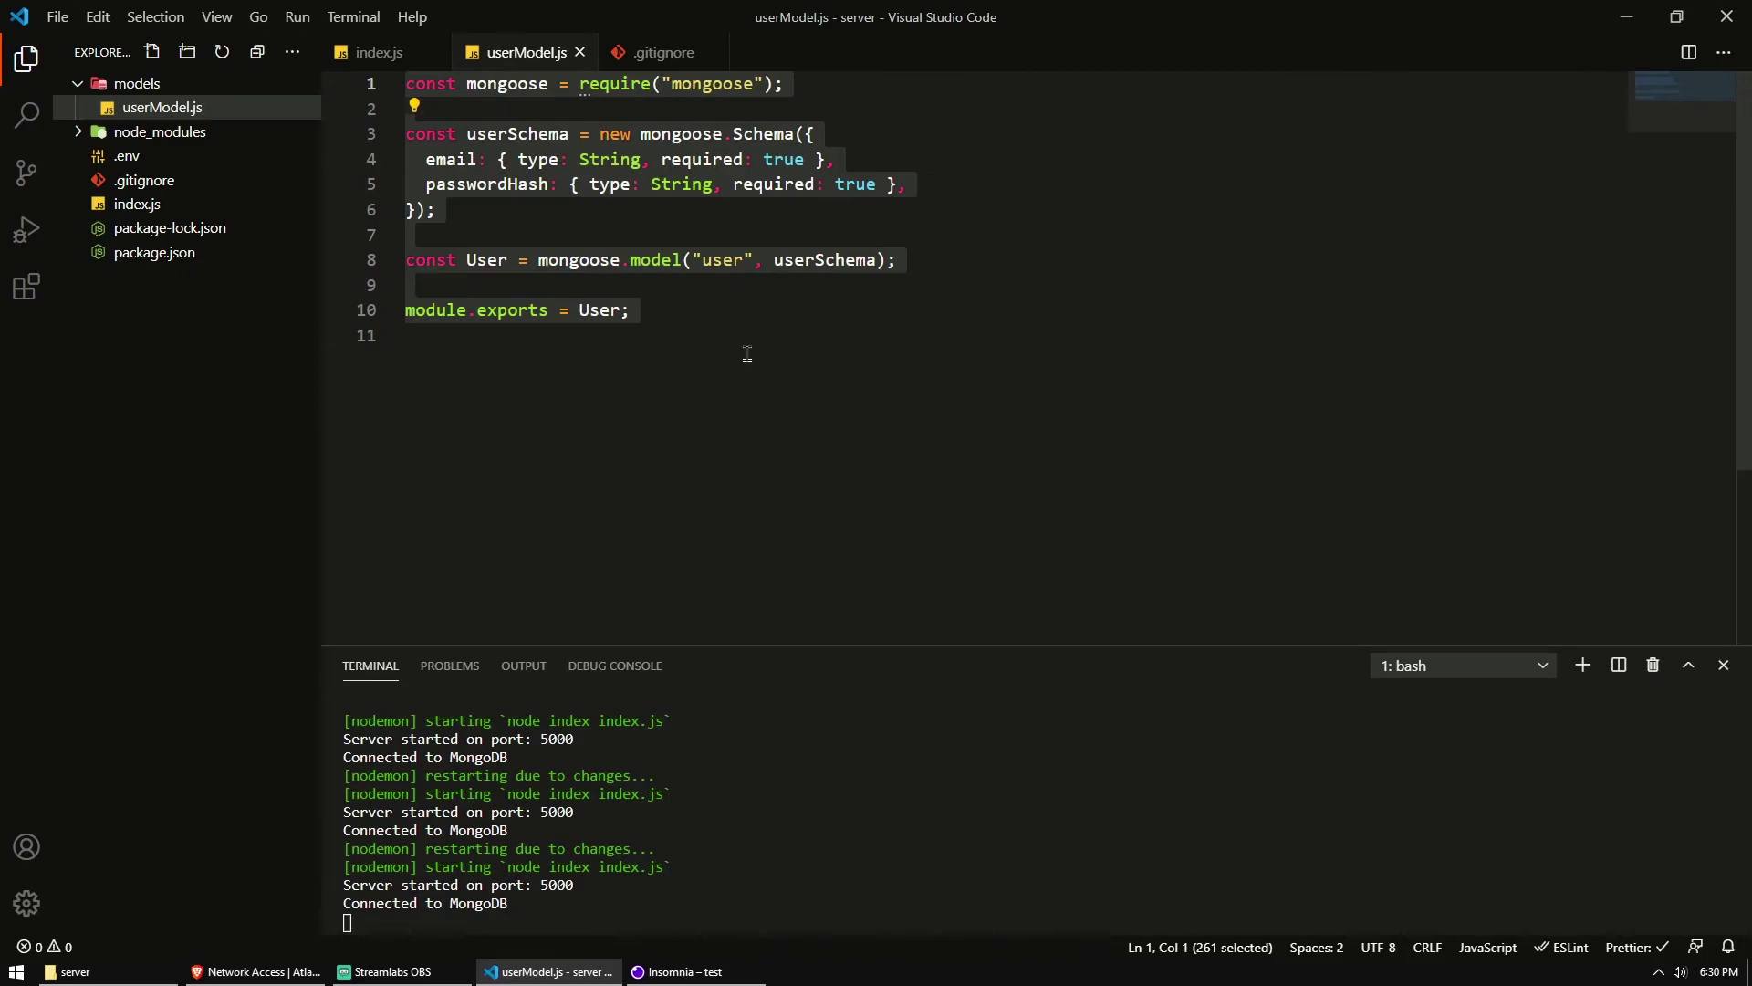
{"action": "left_click", "coordinate": [747, 354]}
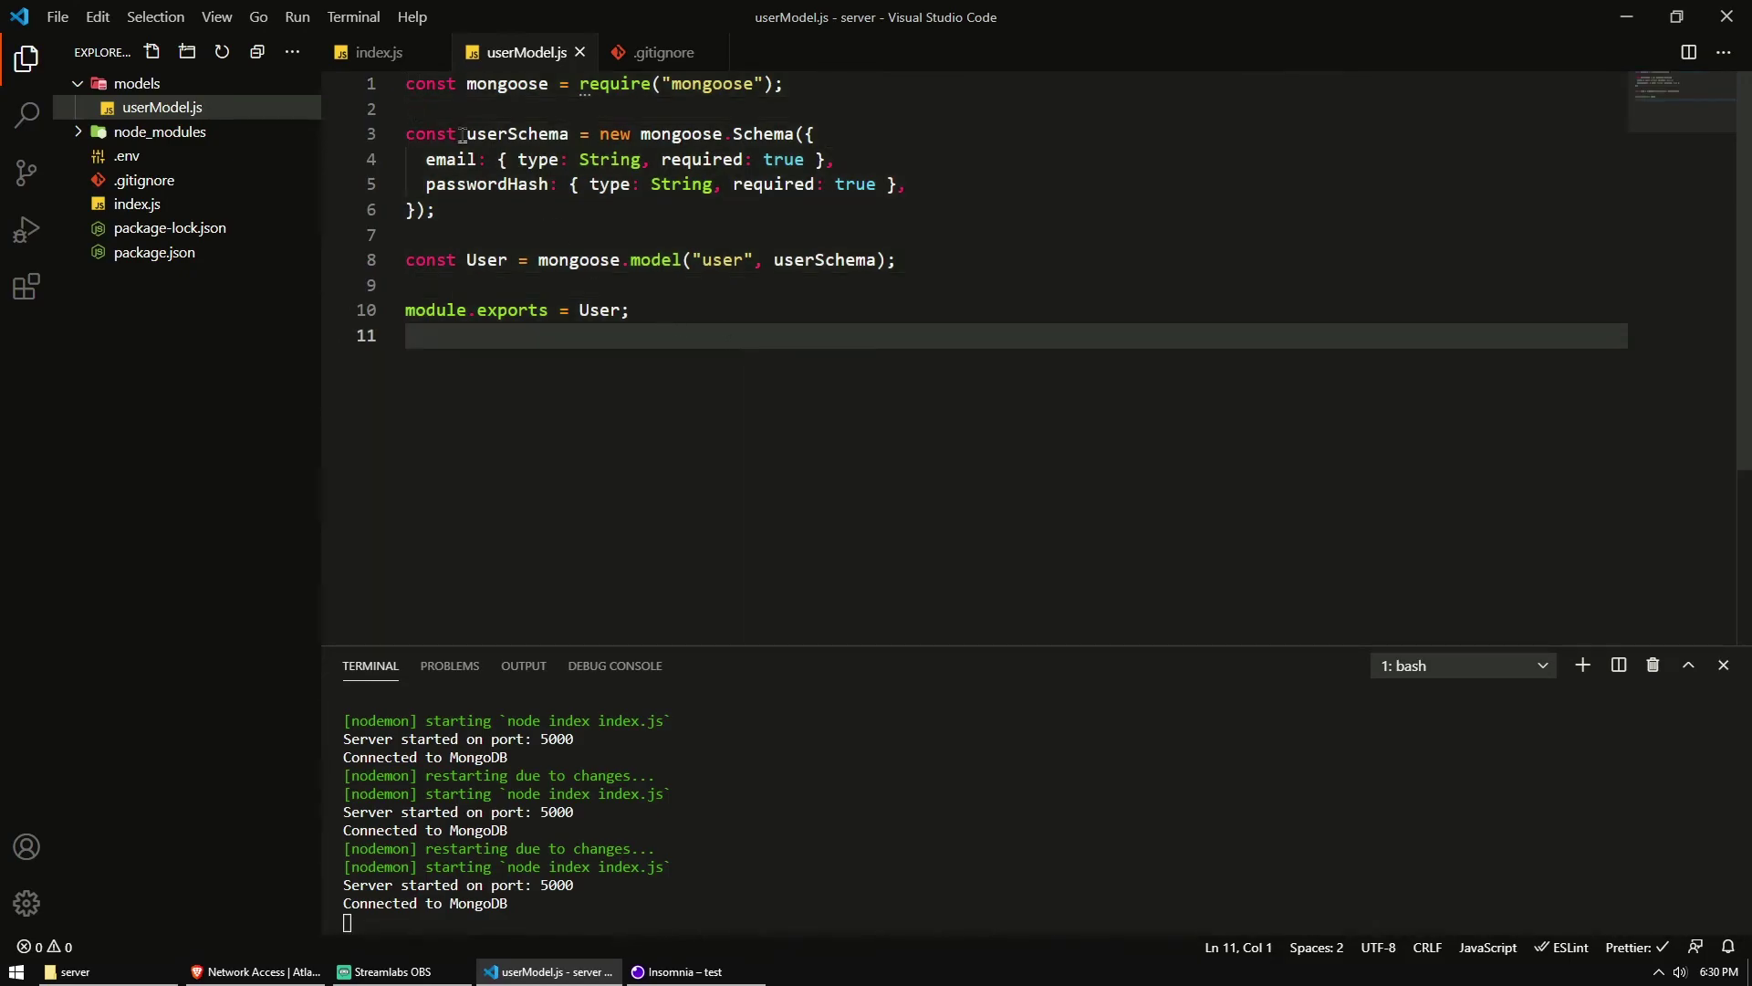